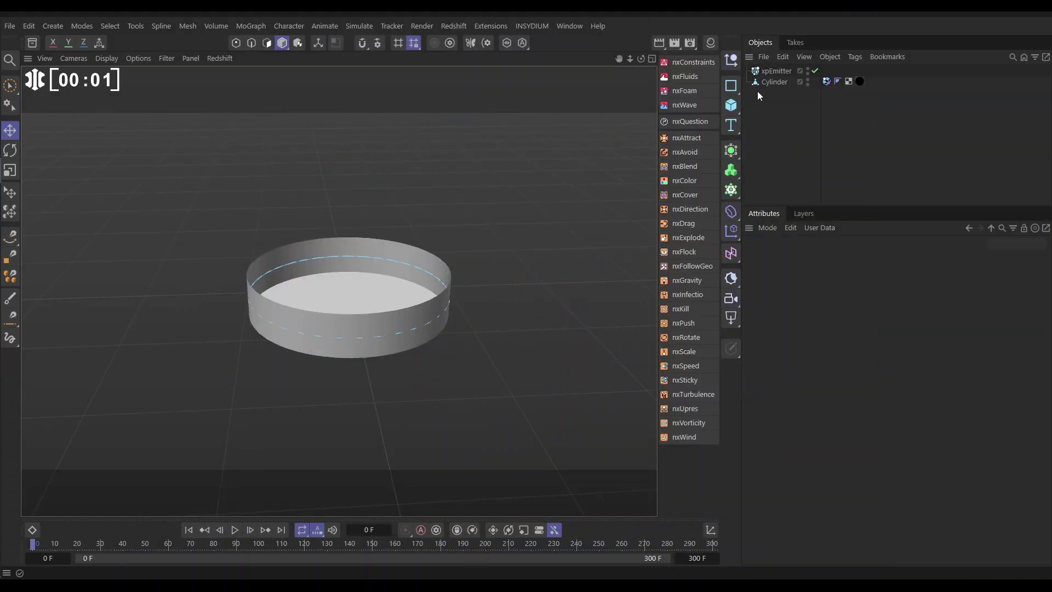
Step: Show the dish cylinder's xpCollider tag: Normals Inside, Bounce 0 % and Friction 41 %
{"action": "left_click", "coordinate": [370, 298]}
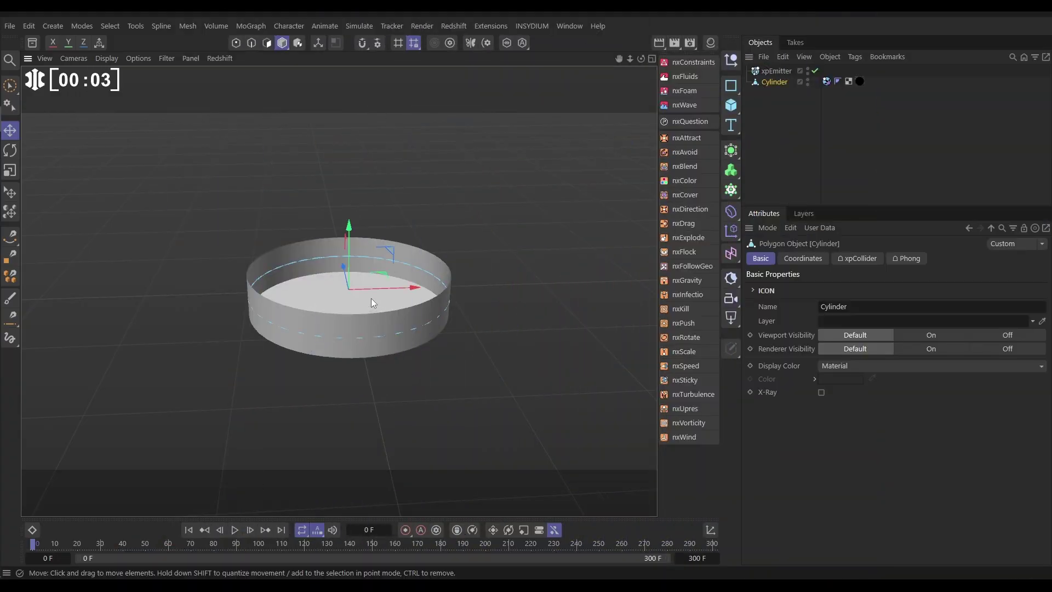
{"action": "mouse_move", "coordinate": [370, 297]}
{"action": "left_mouse_down", "text": "alt"}
{"action": "mouse_move", "coordinate": [393, 275]}
{"action": "mouse_move", "coordinate": [360, 299]}
{"action": "left_mouse_up", "text": "alt"}
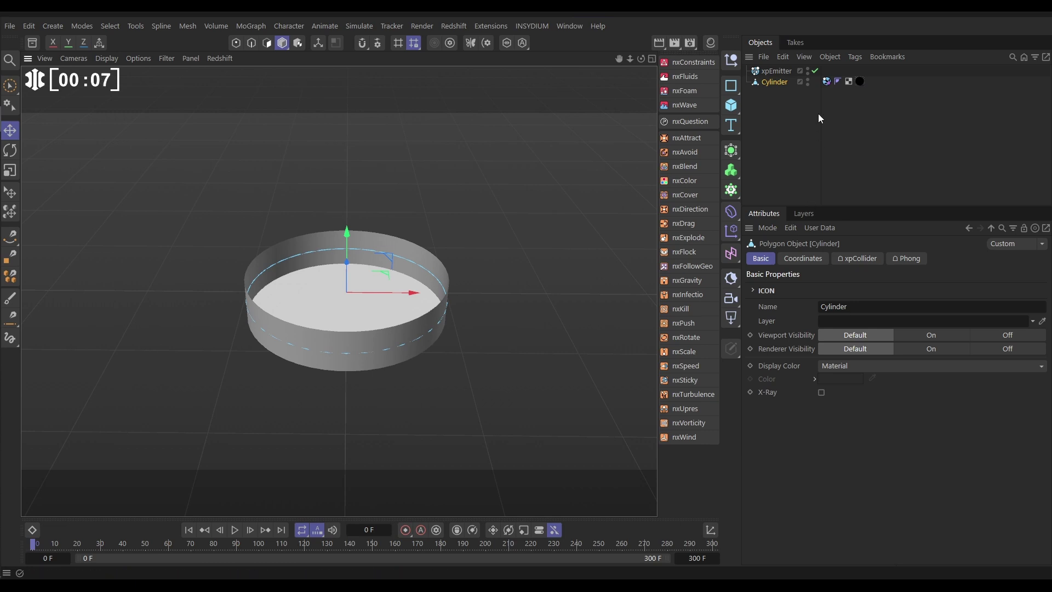
{"action": "left_click", "coordinate": [826, 82]}
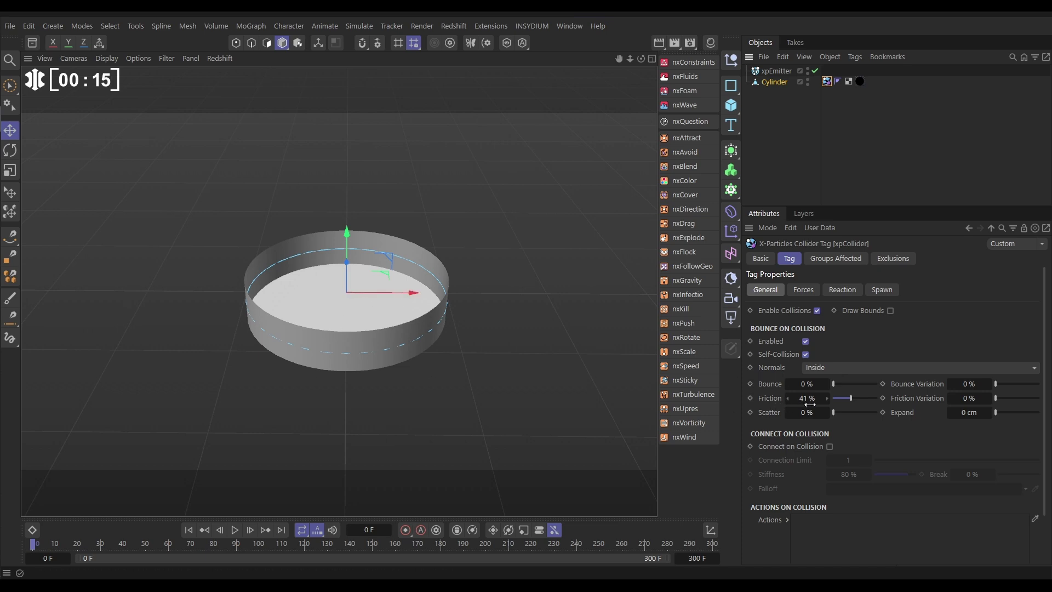
Step: Review the xpEmitter's Hexagonal Shot emission with 1 cm radius, then play until particles fill the dish
{"action": "left_click", "coordinate": [776, 71]}
{"action": "left_click_drag", "start_coordinate": [349, 267], "coordinate": [353, 185]}
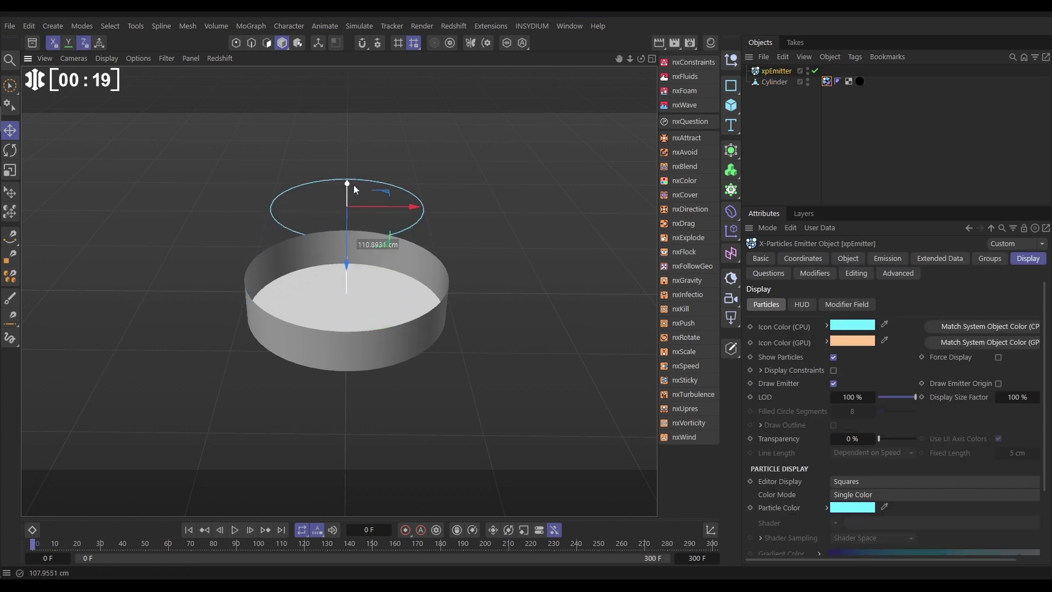
{"action": "key", "text": "ctrl+z"}
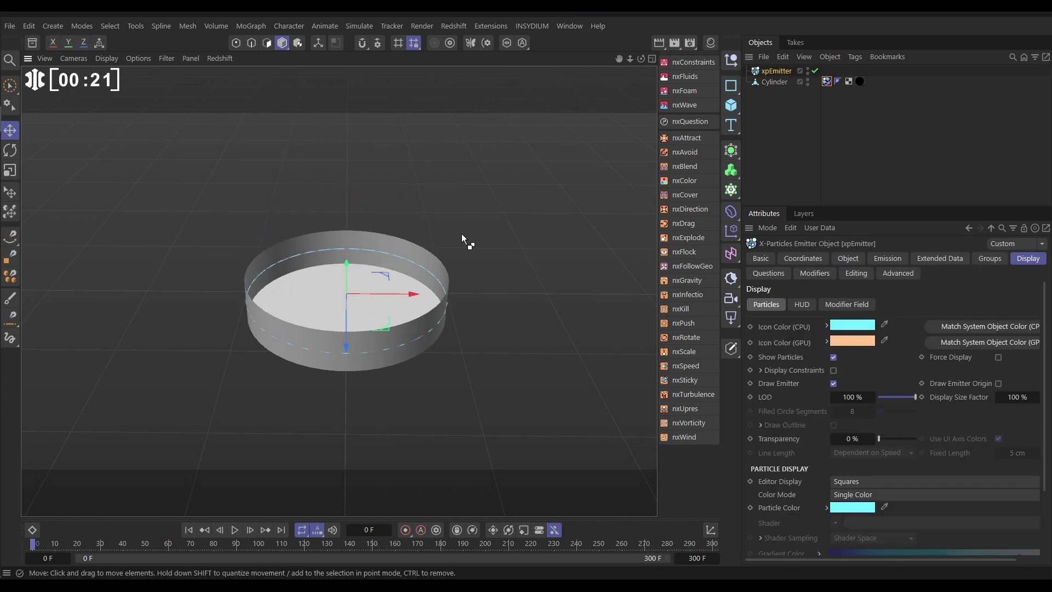
{"action": "left_click", "coordinate": [843, 259]}
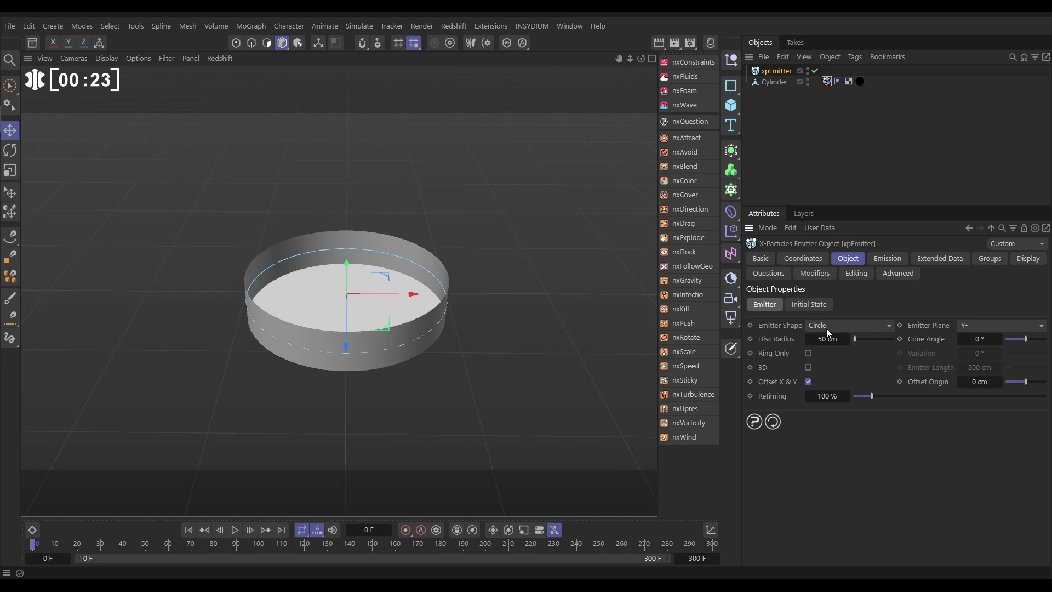
{"action": "left_click", "coordinate": [891, 261]}
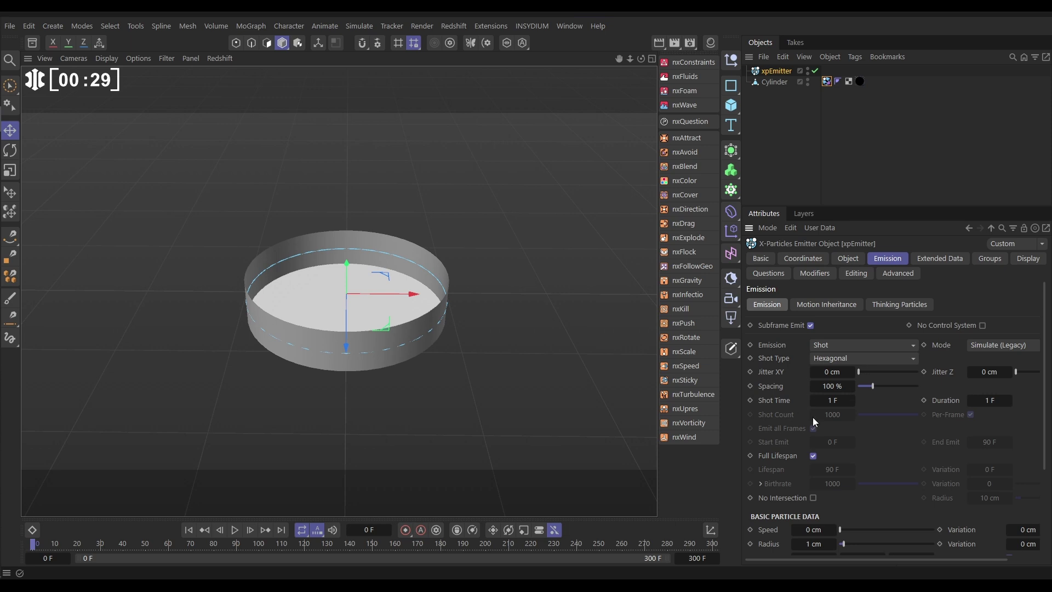
{"action": "scroll", "coordinate": [1032, 458], "scroll_direction": "down", "scroll_amount": 2}
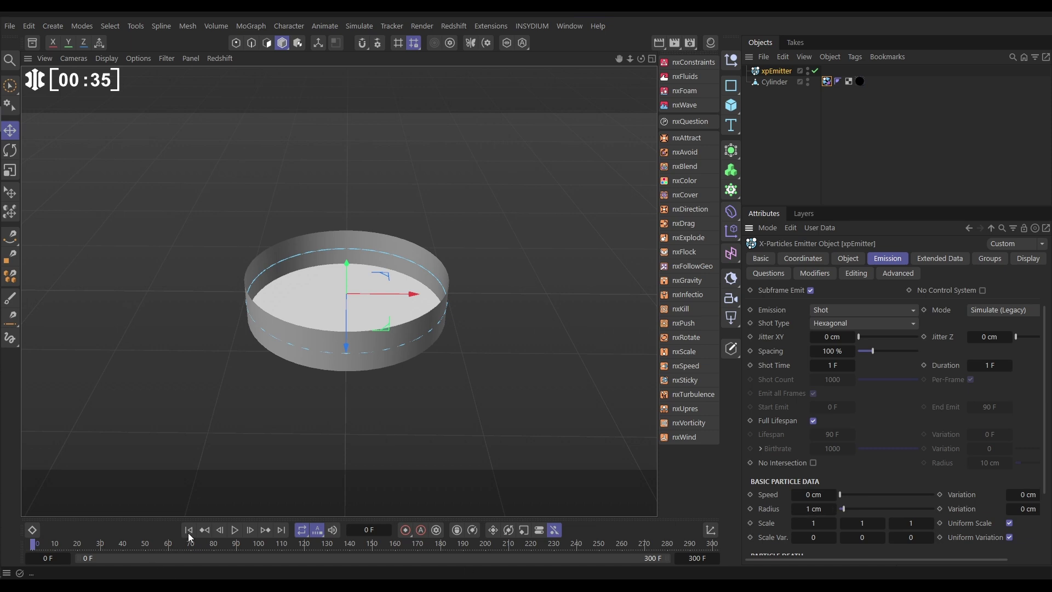
{"action": "left_click", "coordinate": [235, 530]}
{"action": "left_click_drag", "start_coordinate": [335, 296], "coordinate": [355, 271], "text": "alt"}
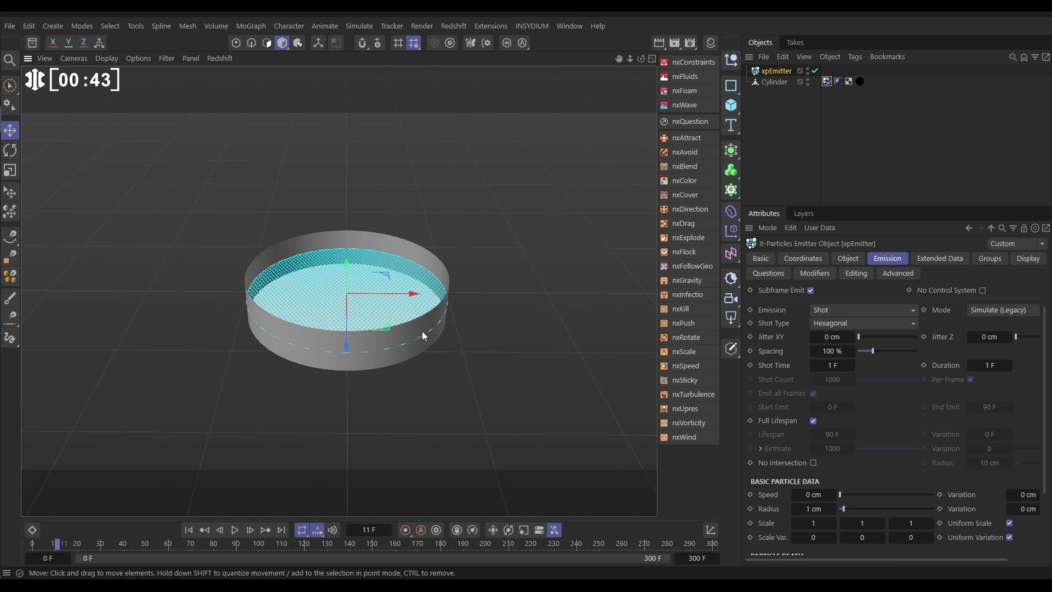
Step: Add nxGravity to the particles and replay the simulation from the start
{"action": "left_click", "coordinate": [688, 280]}
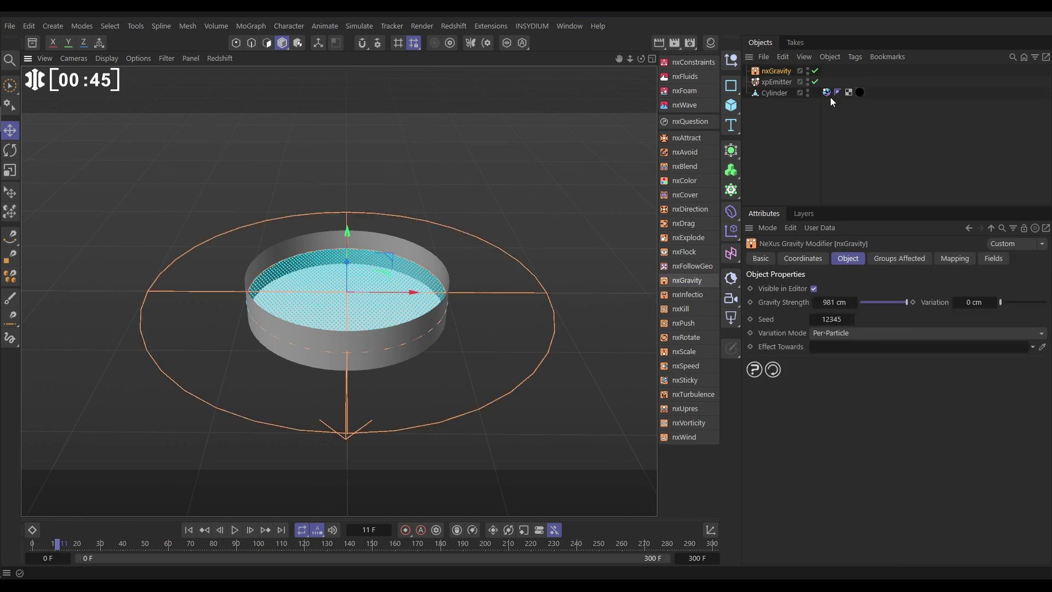
{"action": "left_click", "coordinate": [807, 71]}
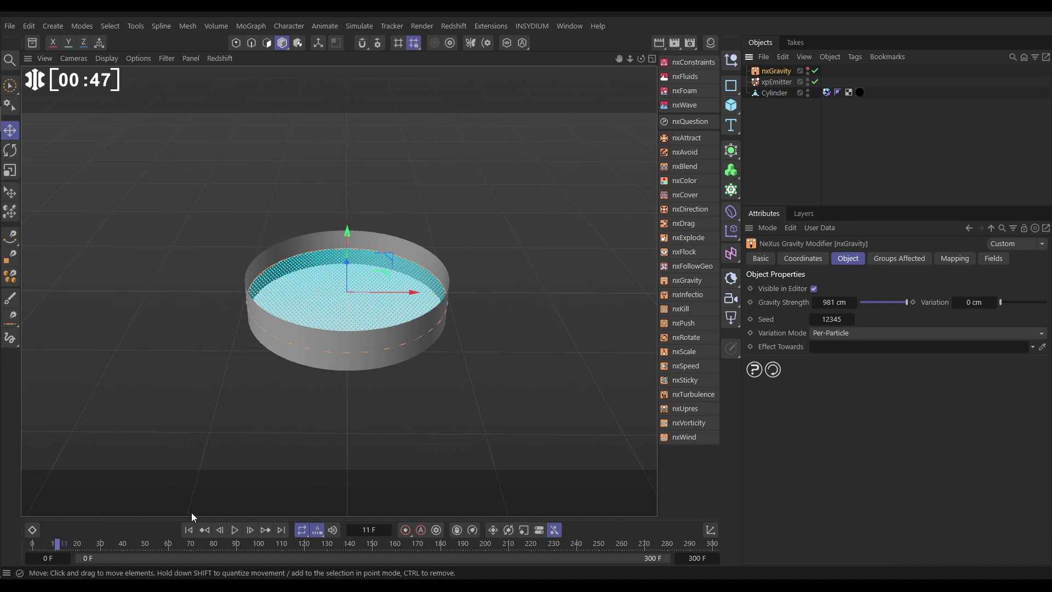
{"action": "left_click", "coordinate": [188, 530]}
{"action": "left_click", "coordinate": [234, 530]}
{"action": "left_click", "coordinate": [234, 530]}
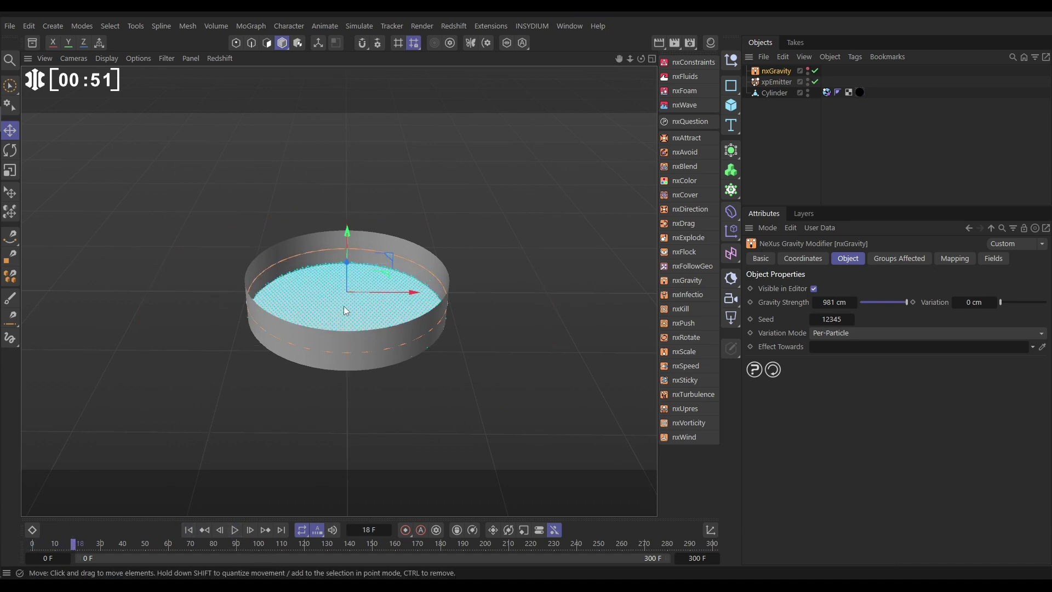
Step: Add nxTurbulence with Strength 50, Scale 70 % and Frequency 26 %, then replay
{"action": "left_click", "coordinate": [684, 394]}
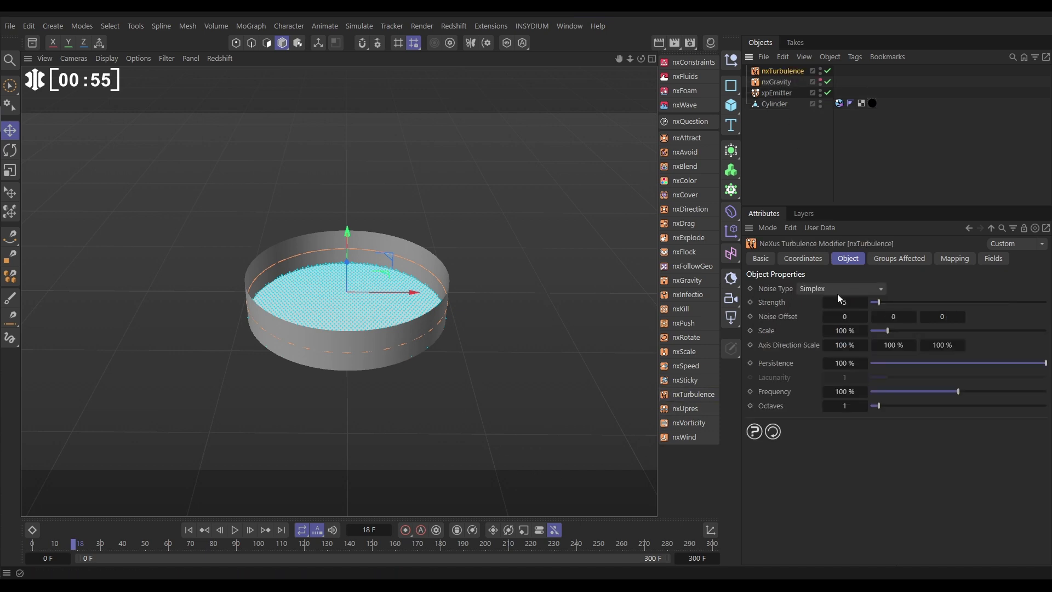
{"action": "type", "text": "50"}
{"action": "key", "text": "Return"}
{"action": "left_click", "coordinate": [845, 331]}
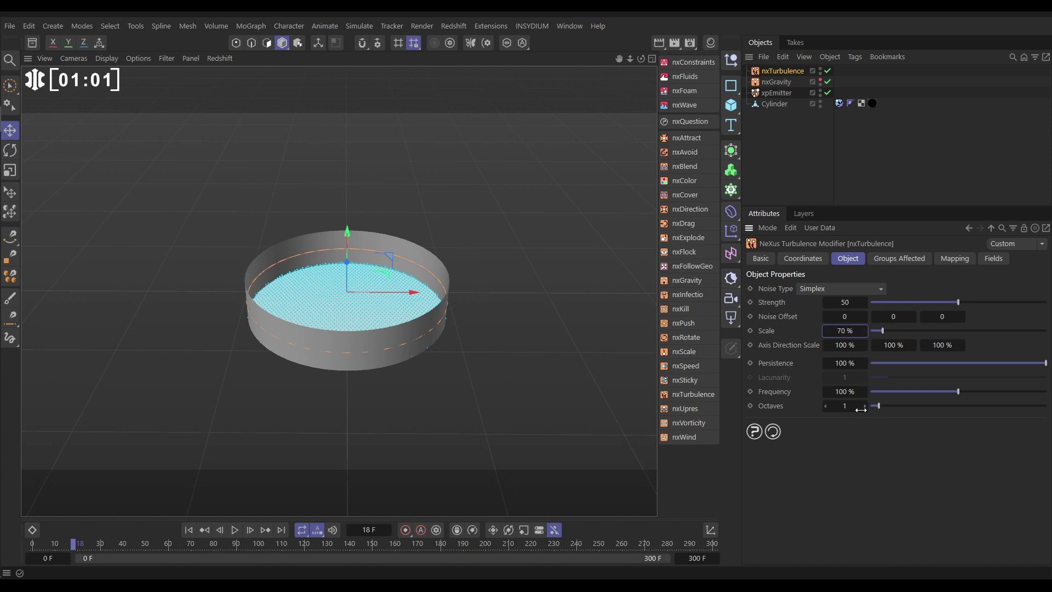
{"action": "left_click_drag", "start_coordinate": [915, 393], "coordinate": [893, 393]}
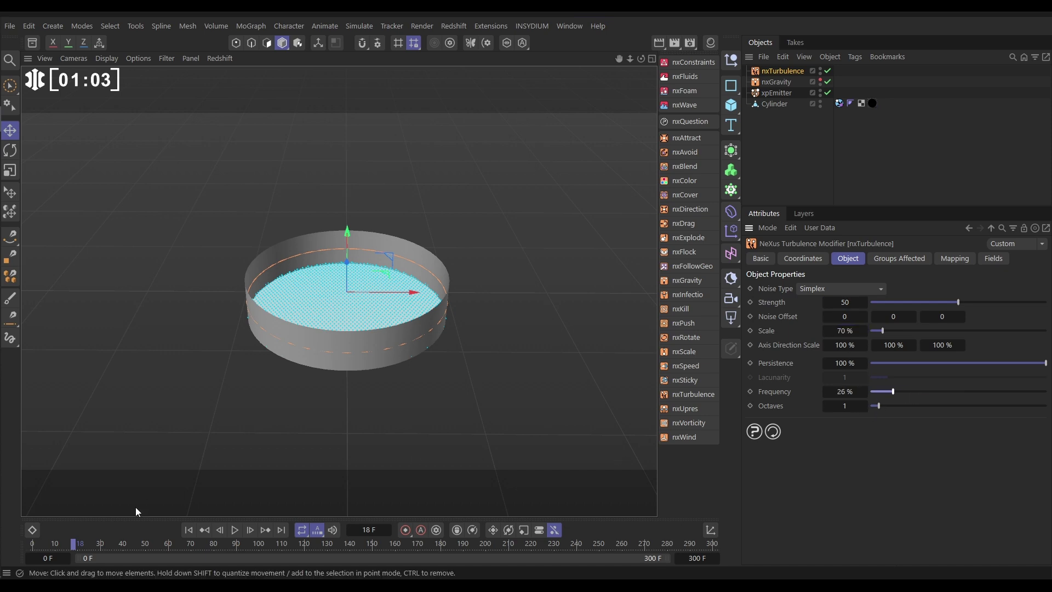
{"action": "left_click", "coordinate": [189, 529]}
{"action": "left_click", "coordinate": [235, 530]}
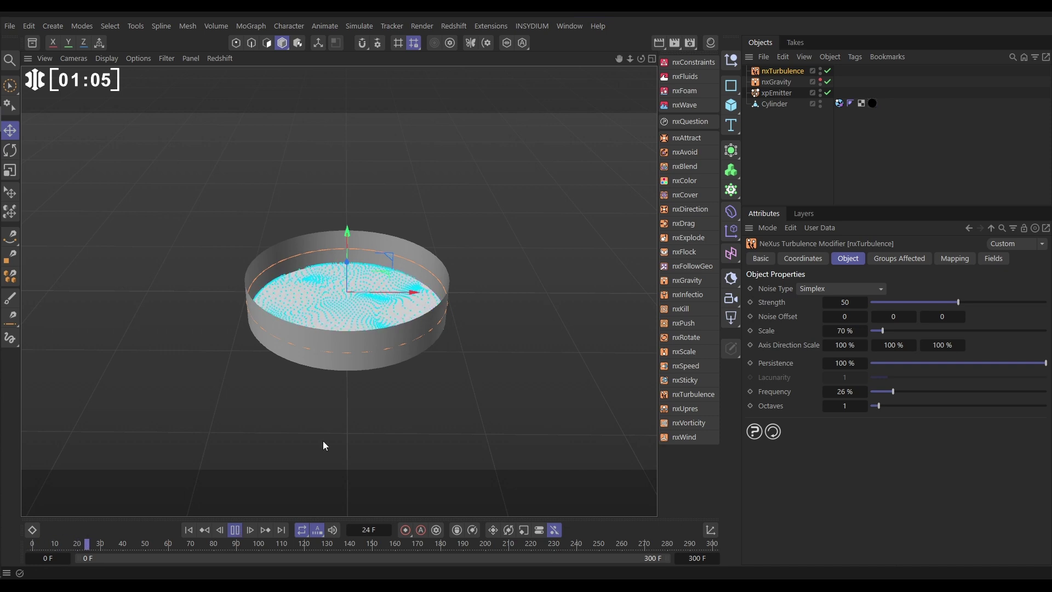
{"action": "left_click_drag", "start_coordinate": [356, 341], "coordinate": [352, 373], "text": "alt"}
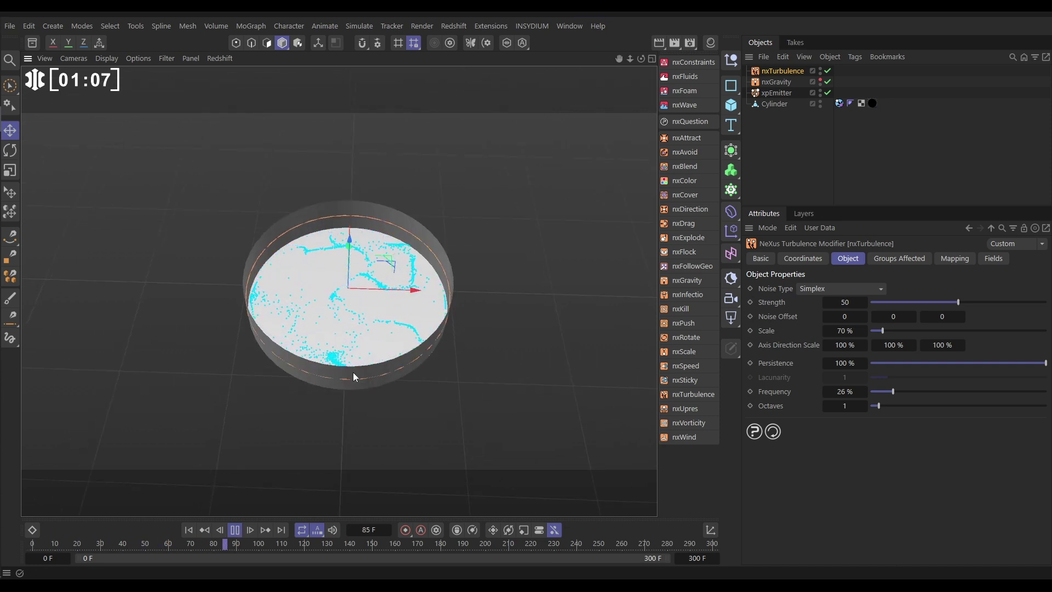
Step: Shade the dish flat black and orbit to a top-down view into it
{"action": "key", "text": "n"}
{"action": "key", "text": "e"}
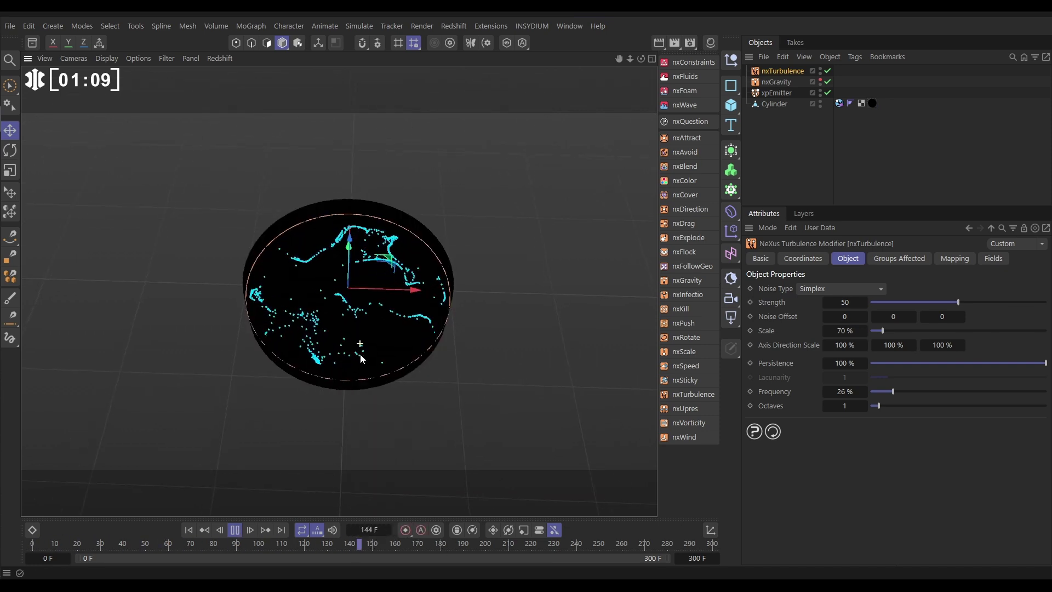
{"action": "left_click_drag", "start_coordinate": [360, 354], "coordinate": [360, 392], "text": "alt"}
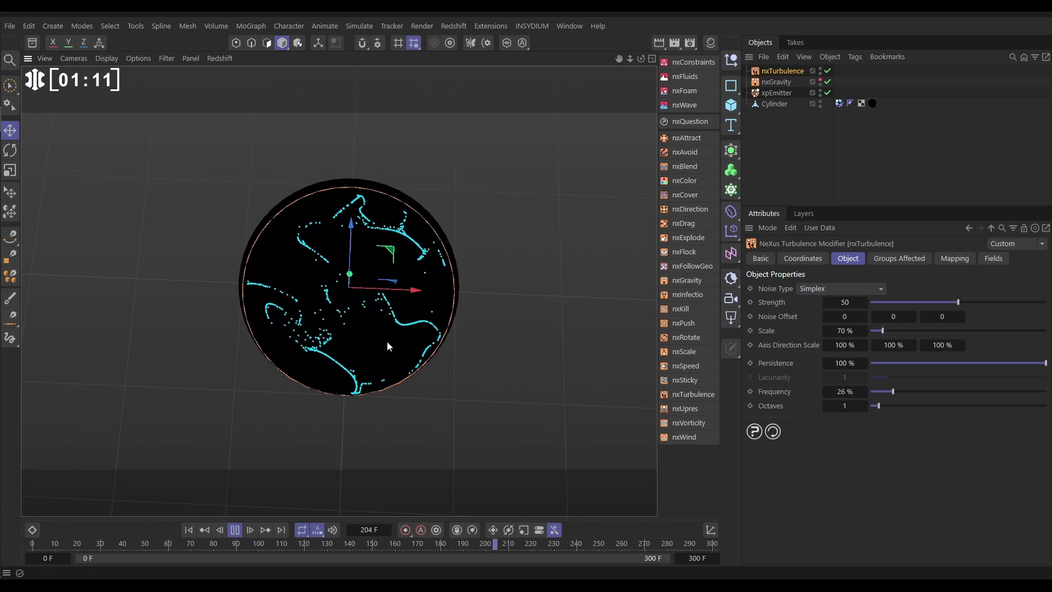
{"action": "left_click", "coordinate": [475, 318]}
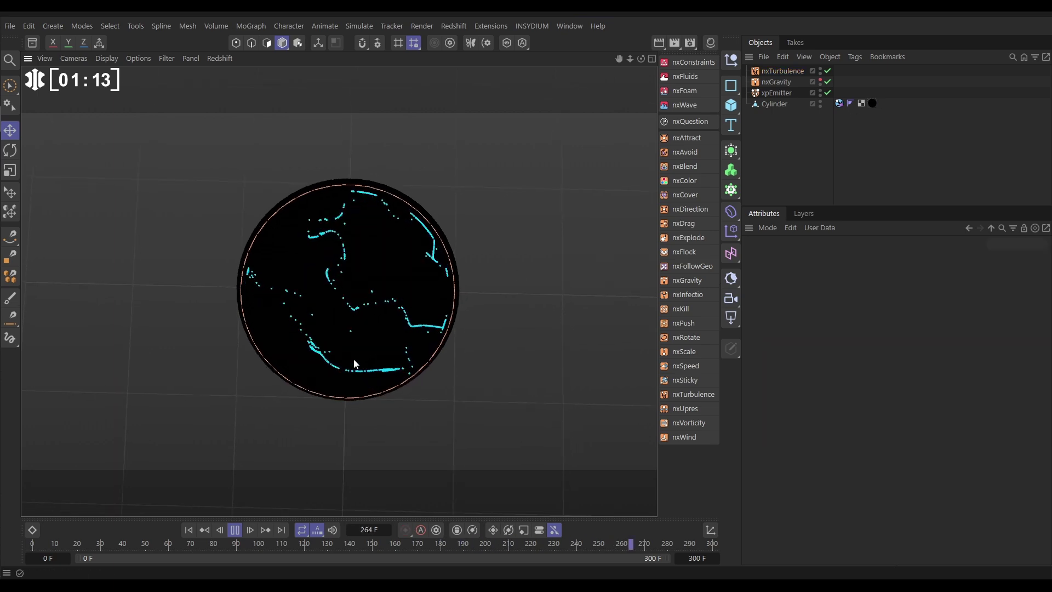
Step: Zoom into the dish and replay, pausing at frame 42 to inspect the swirling particles
{"action": "left_click", "coordinate": [235, 529]}
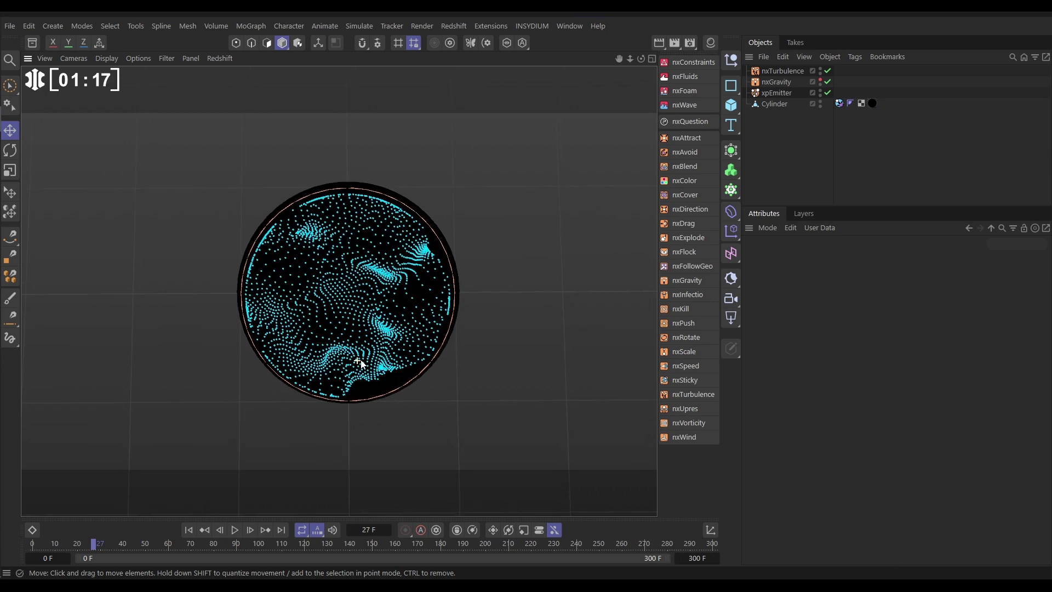
{"action": "scroll", "coordinate": [361, 354], "scroll_direction": "up", "scroll_amount": 5}
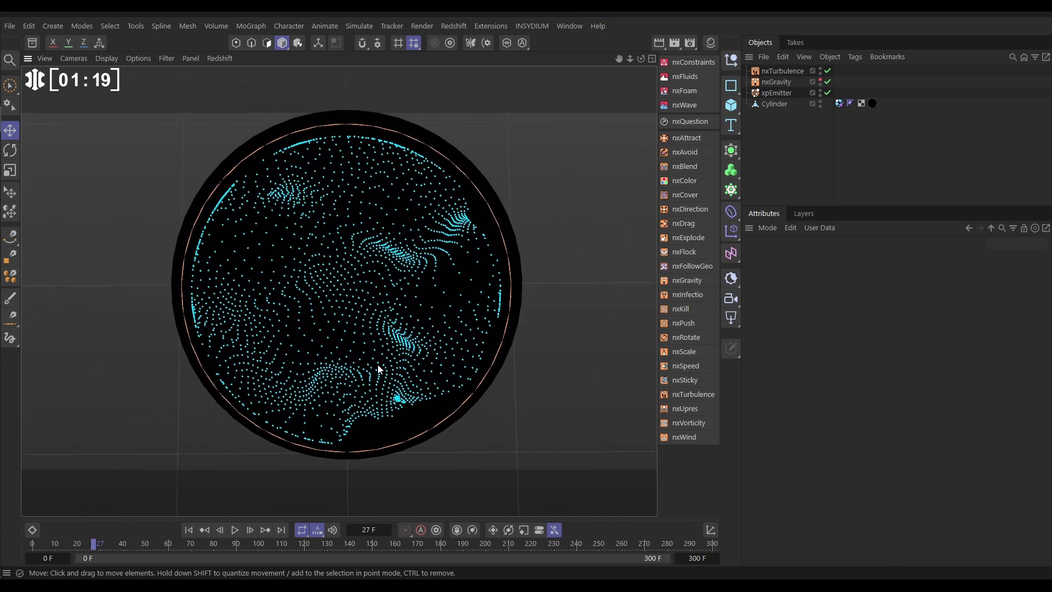
{"action": "left_click", "coordinate": [235, 529]}
{"action": "left_click", "coordinate": [236, 529]}
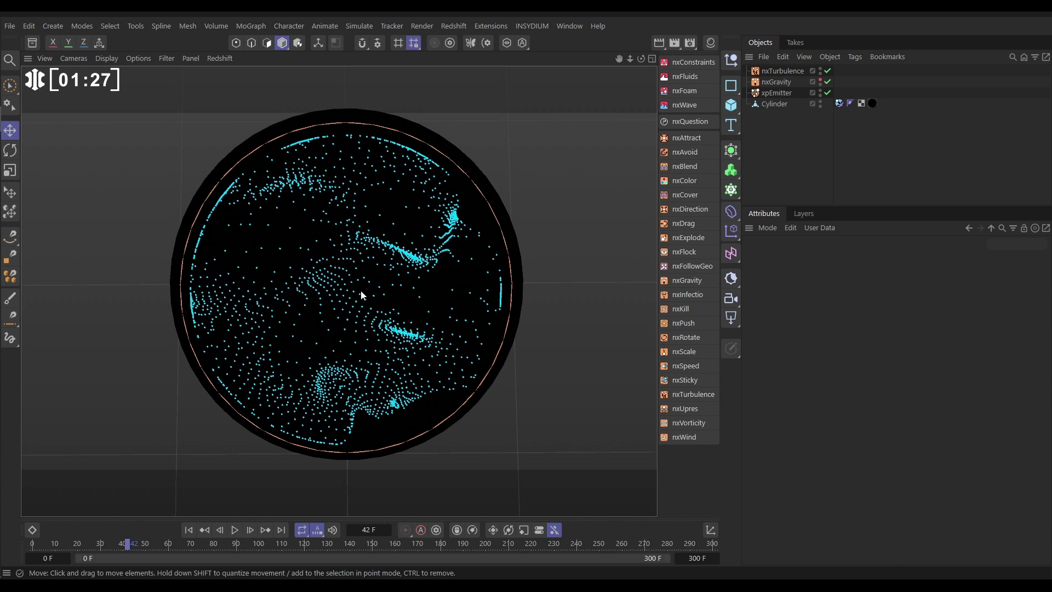
Step: Add an nxFluids modifier with the PBD solver and replay to frame 98
{"action": "left_click", "coordinate": [685, 77]}
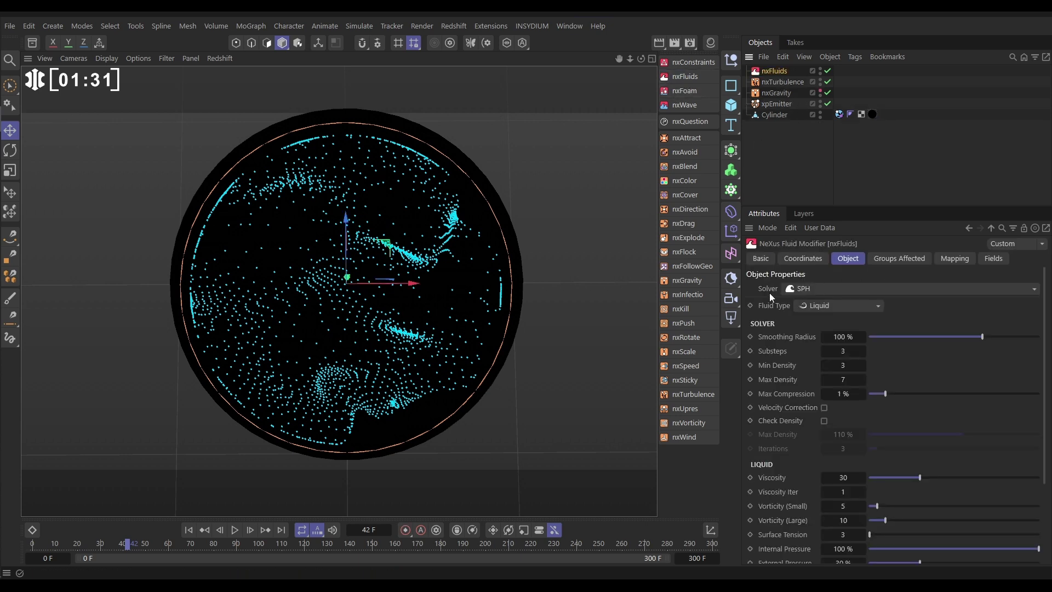
{"action": "left_click", "coordinate": [800, 287]}
{"action": "left_click", "coordinate": [815, 318]}
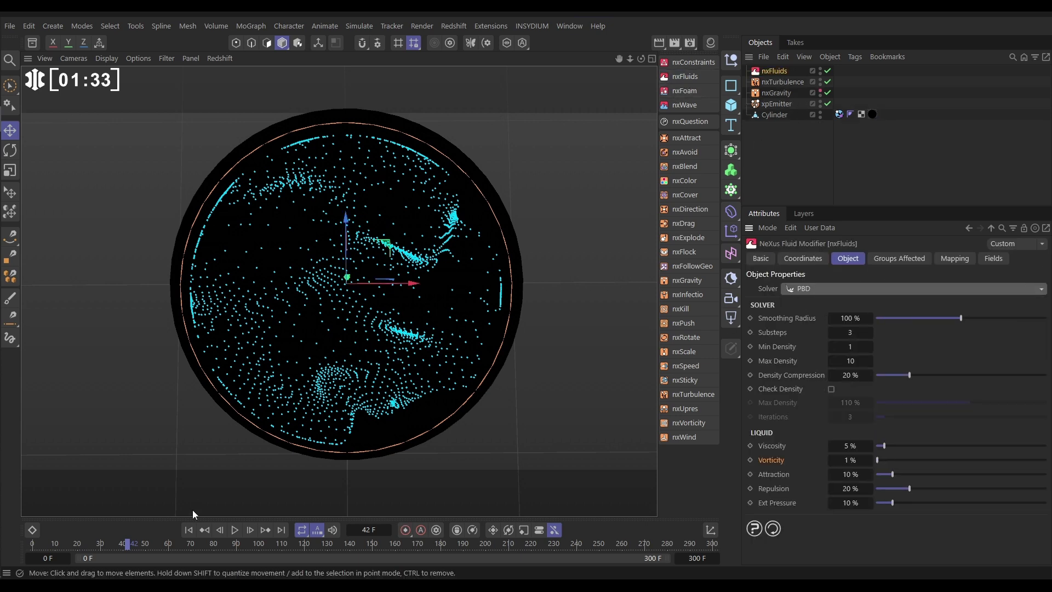
{"action": "left_click", "coordinate": [189, 529]}
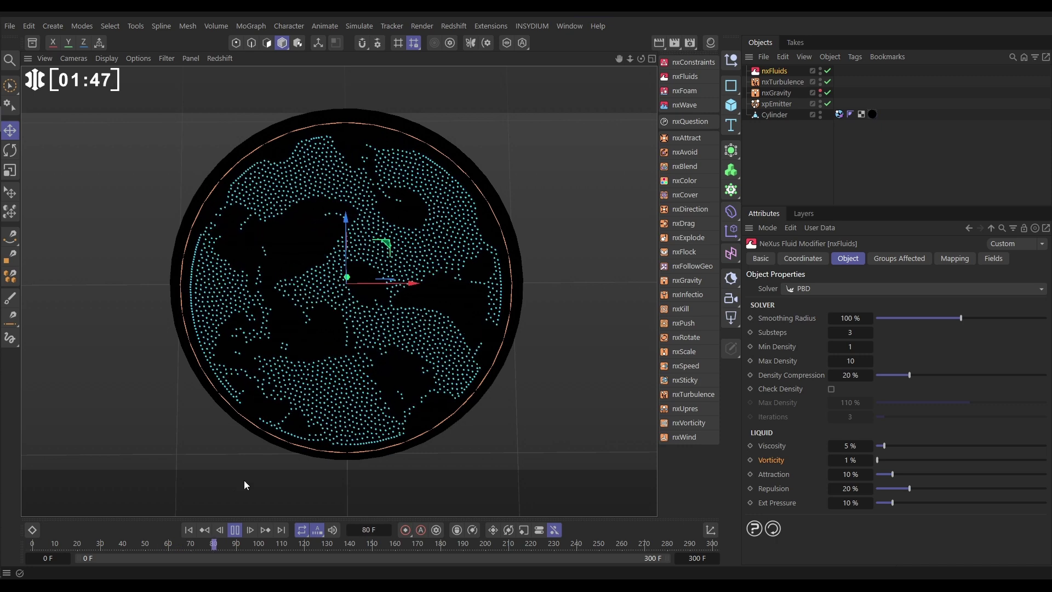
{"action": "left_click", "coordinate": [235, 529]}
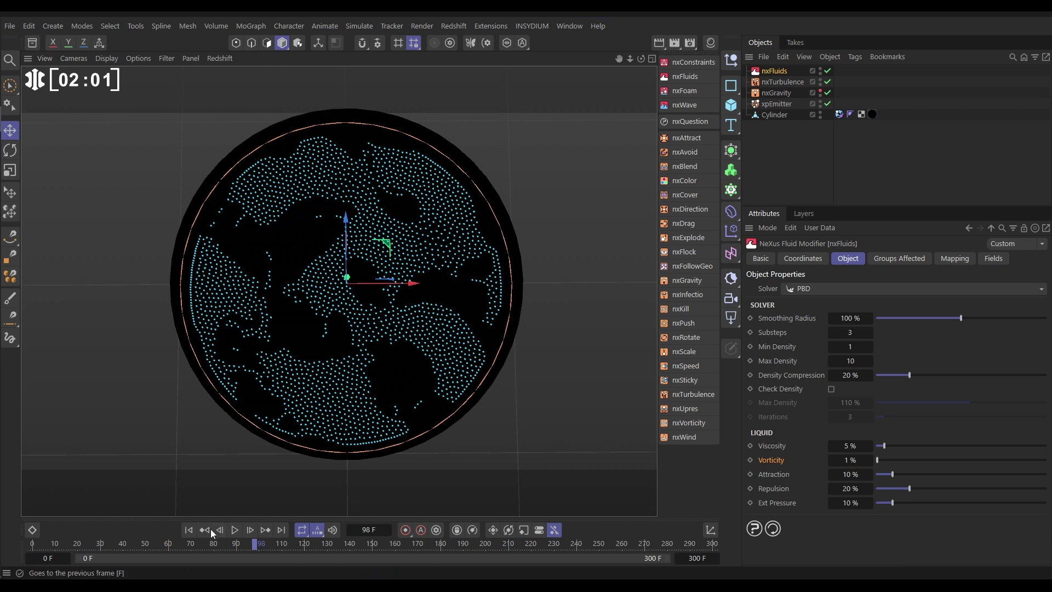
Step: Raise the fluid's Ext Pressure to 100 % and let the blobs form by frame 109
{"action": "left_click", "coordinate": [235, 530]}
{"action": "left_click_drag", "start_coordinate": [891, 507], "coordinate": [1038, 505]}
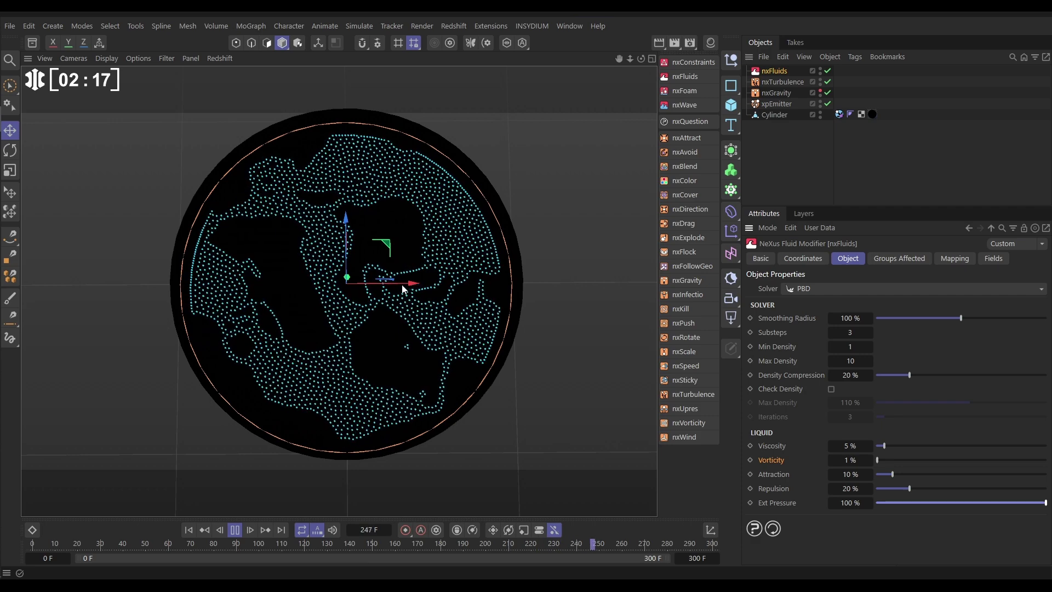
{"action": "left_click", "coordinate": [570, 218]}
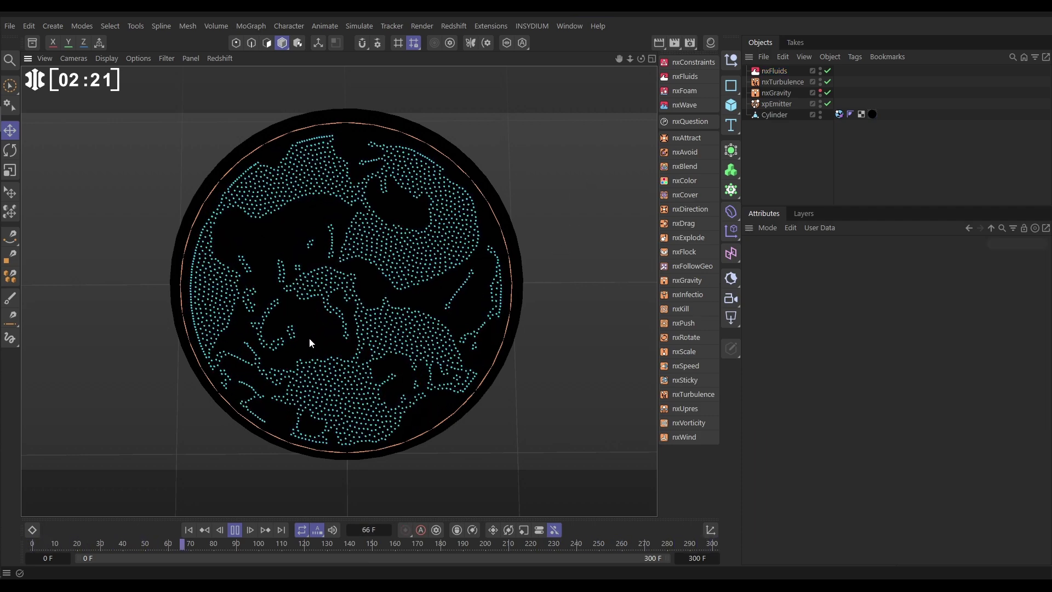
{"action": "left_click", "coordinate": [235, 530]}
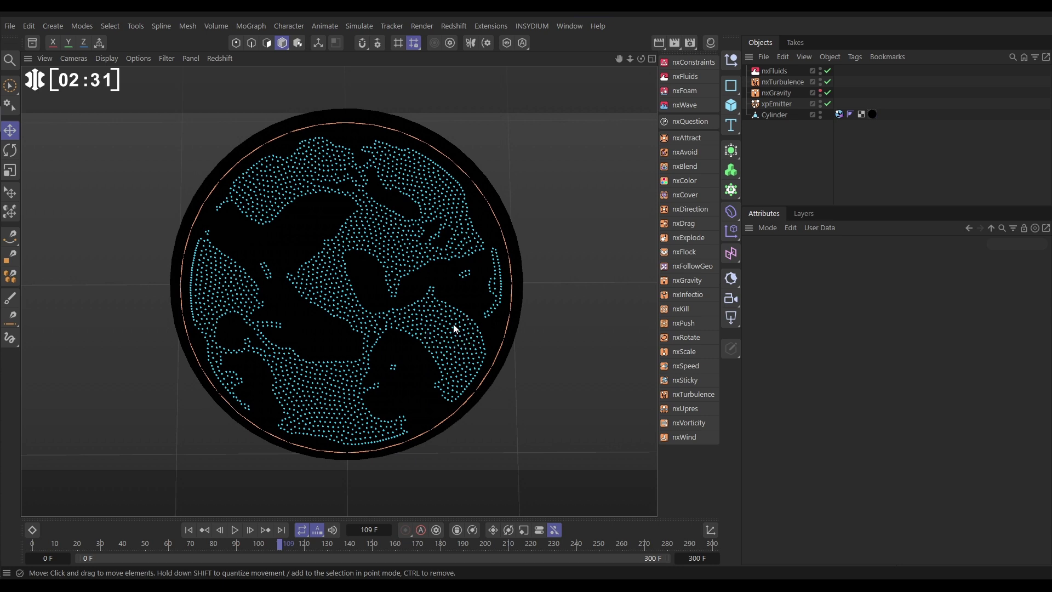
{"action": "left_click", "coordinate": [774, 72]}
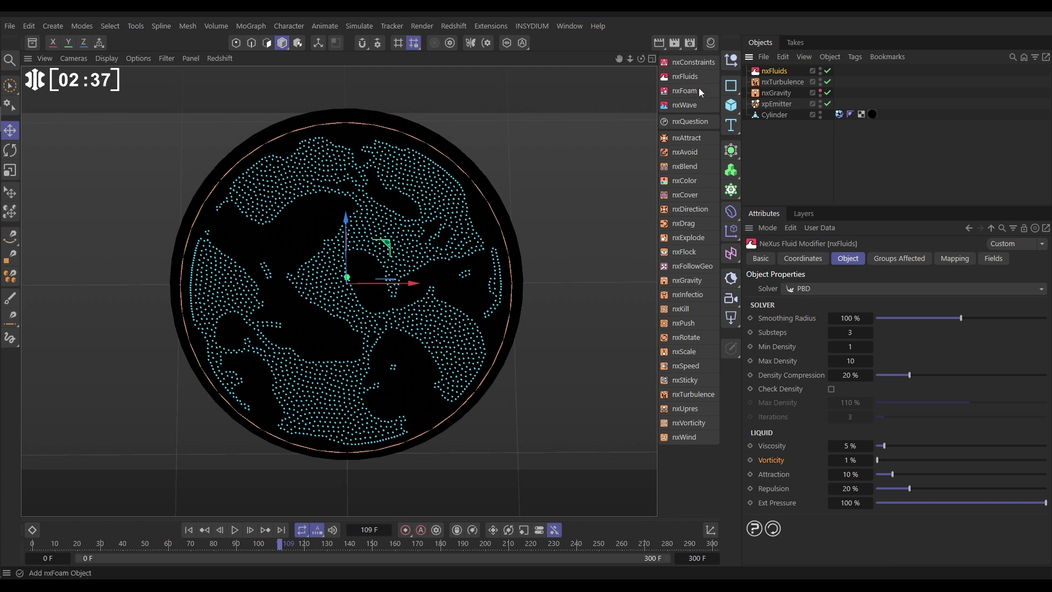
Step: Add nxConstraints with a Surface Tension constraint at 4 iterations and 88 % tension, then replay
{"action": "left_click", "coordinate": [688, 62]}
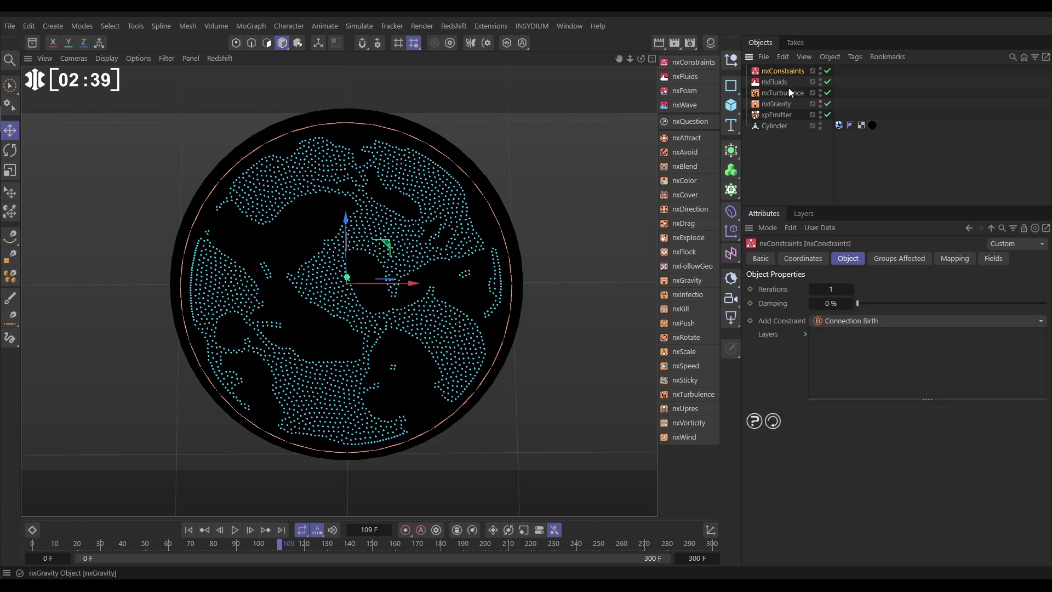
{"action": "left_click", "coordinate": [1040, 325]}
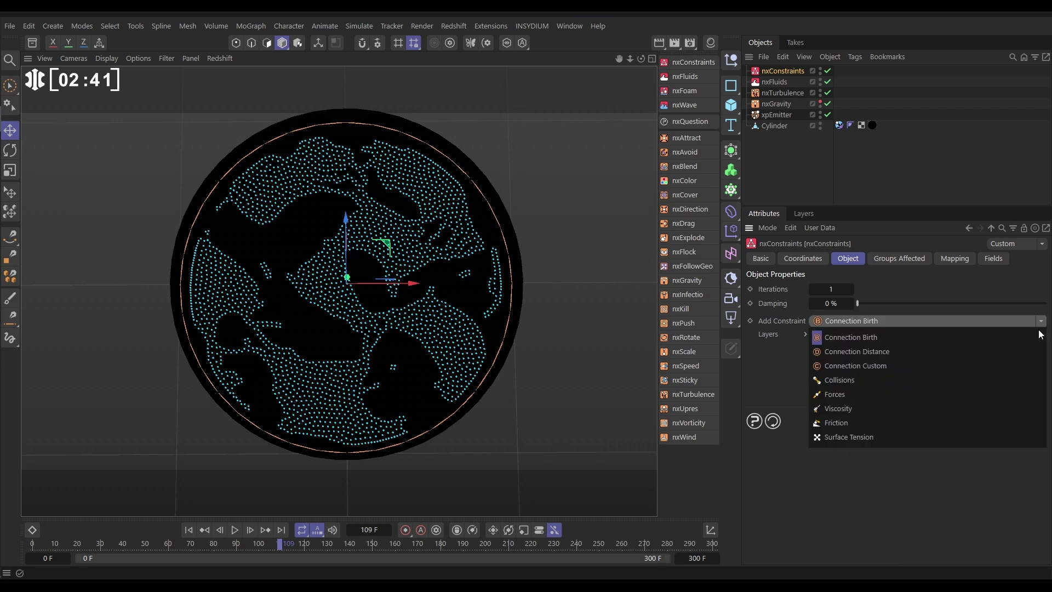
{"action": "left_click", "coordinate": [842, 438]}
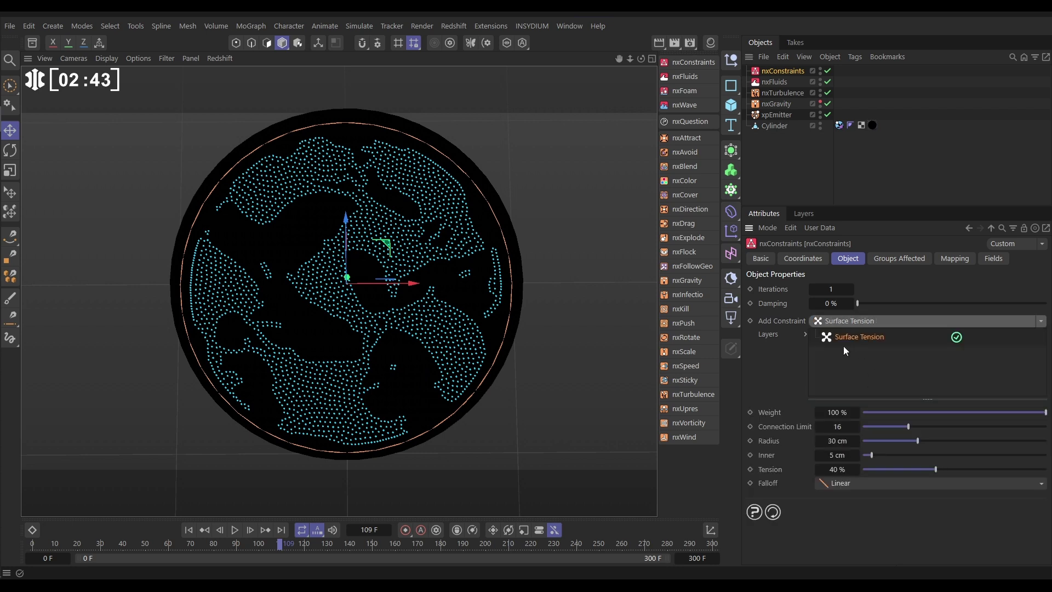
{"action": "left_click", "coordinate": [852, 290]}
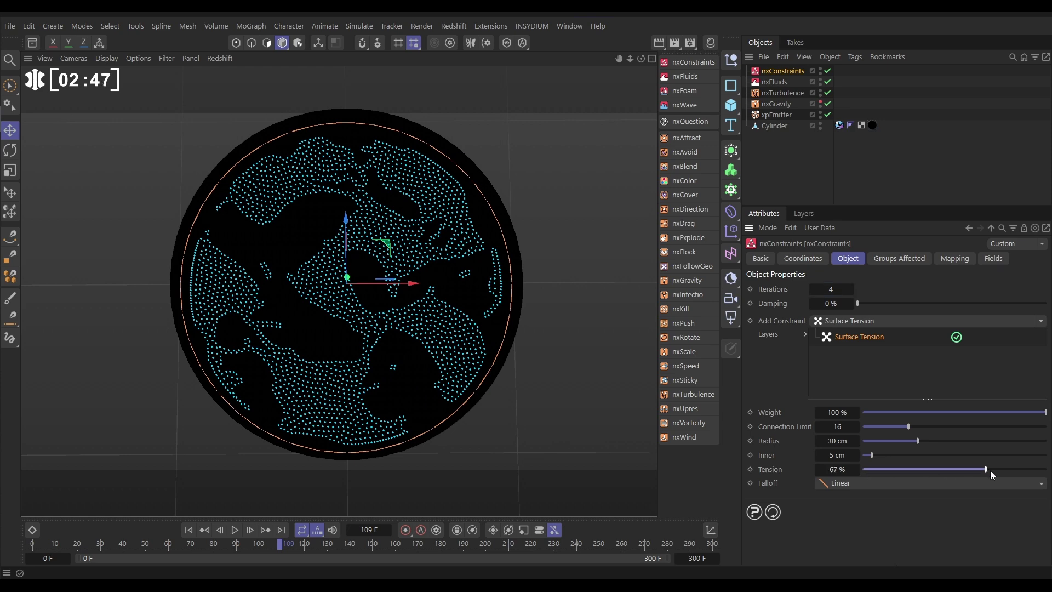
{"action": "left_click", "coordinate": [192, 530]}
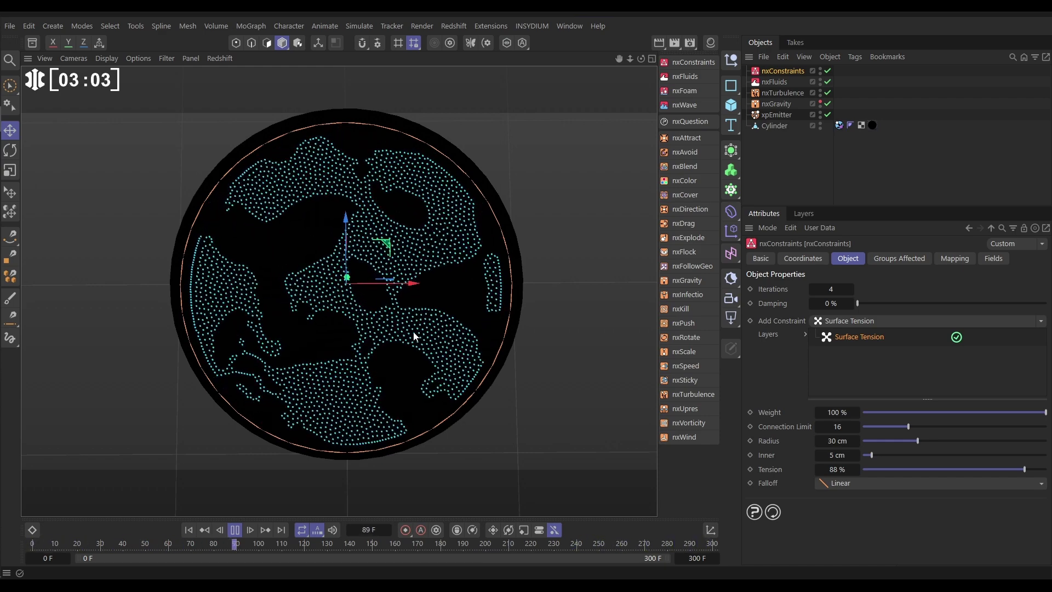
{"action": "left_click", "coordinate": [235, 529]}
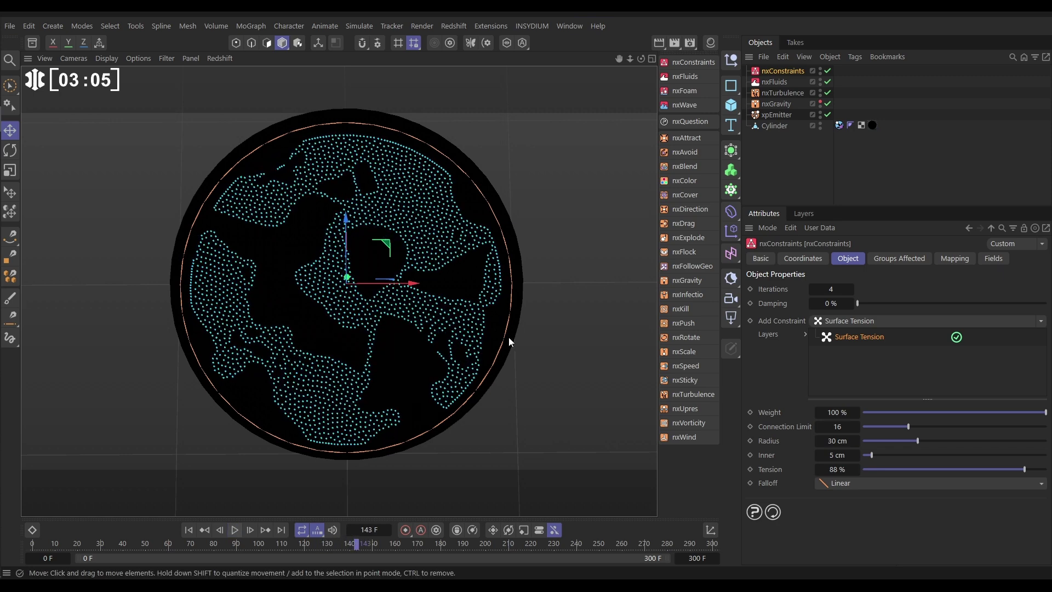
Step: Add nxColor with a Gradient by Parameter layer driven by Speed using the Coldesque preset
{"action": "left_click", "coordinate": [678, 179]}
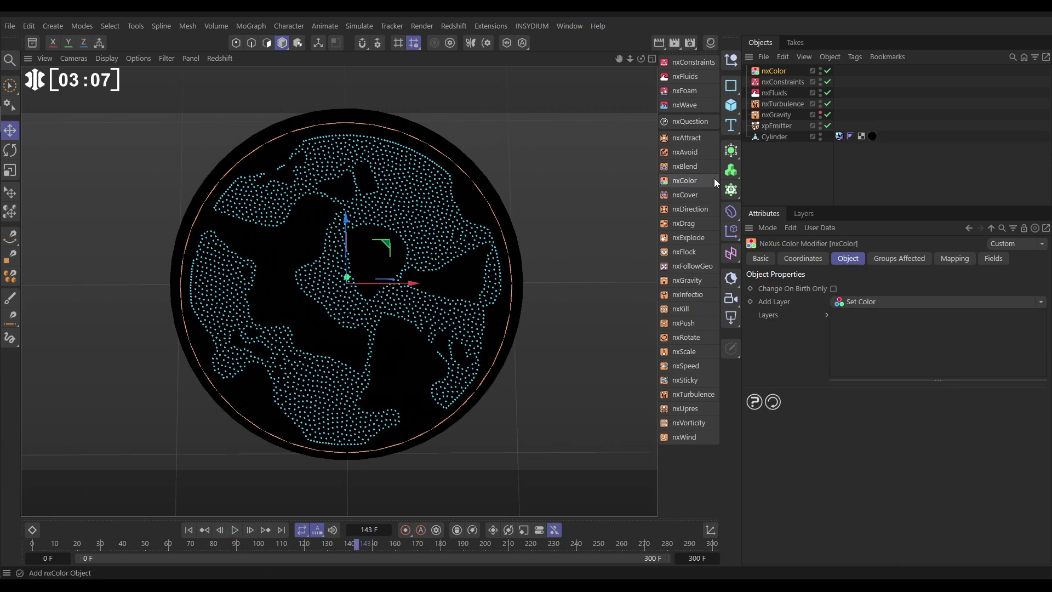
{"action": "left_click", "coordinate": [1042, 304]}
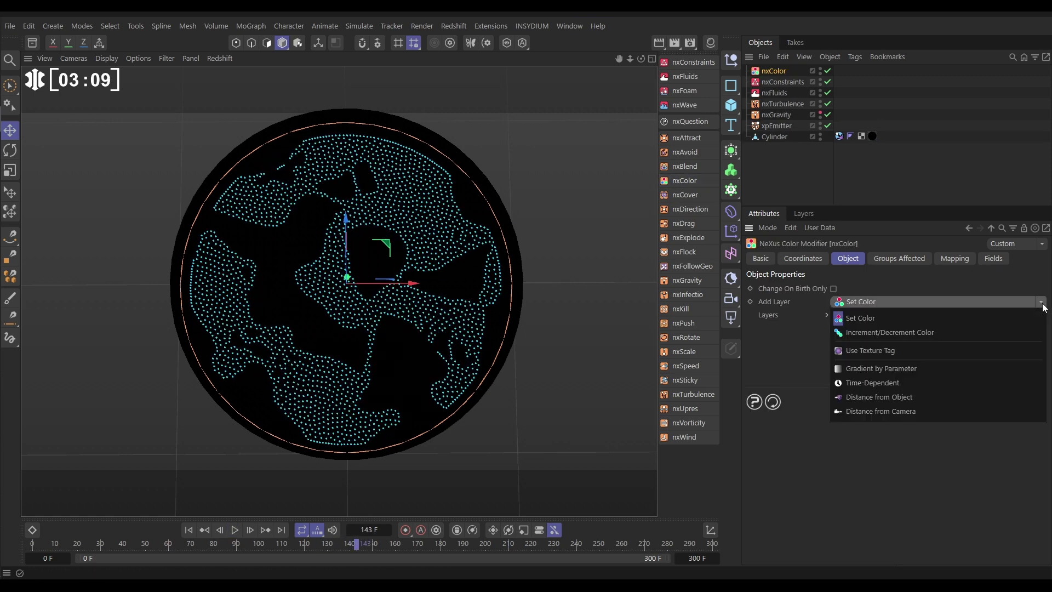
{"action": "left_click", "coordinate": [892, 369]}
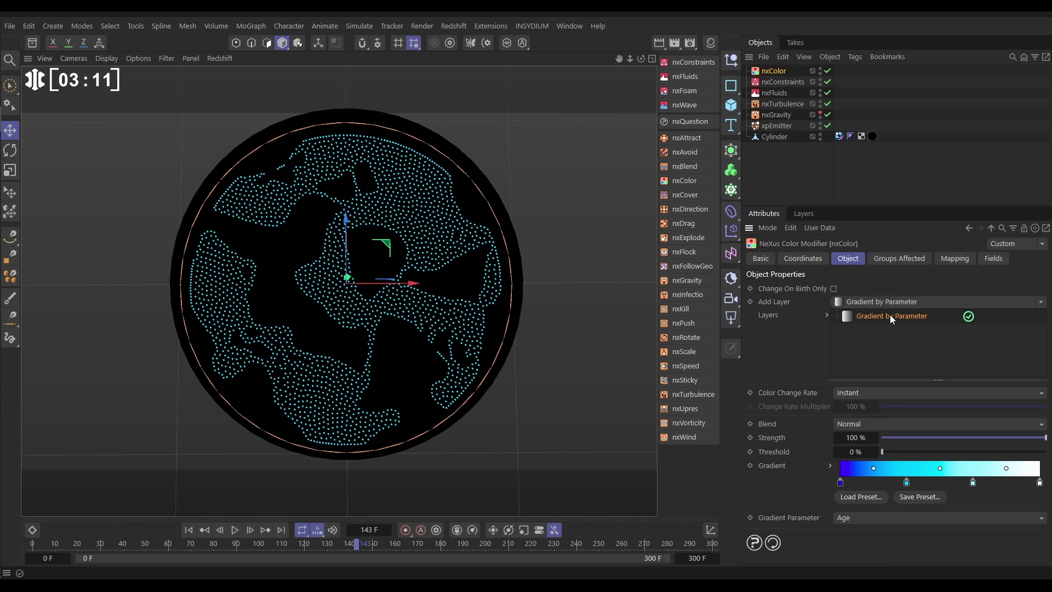
{"action": "left_click", "coordinate": [879, 518]}
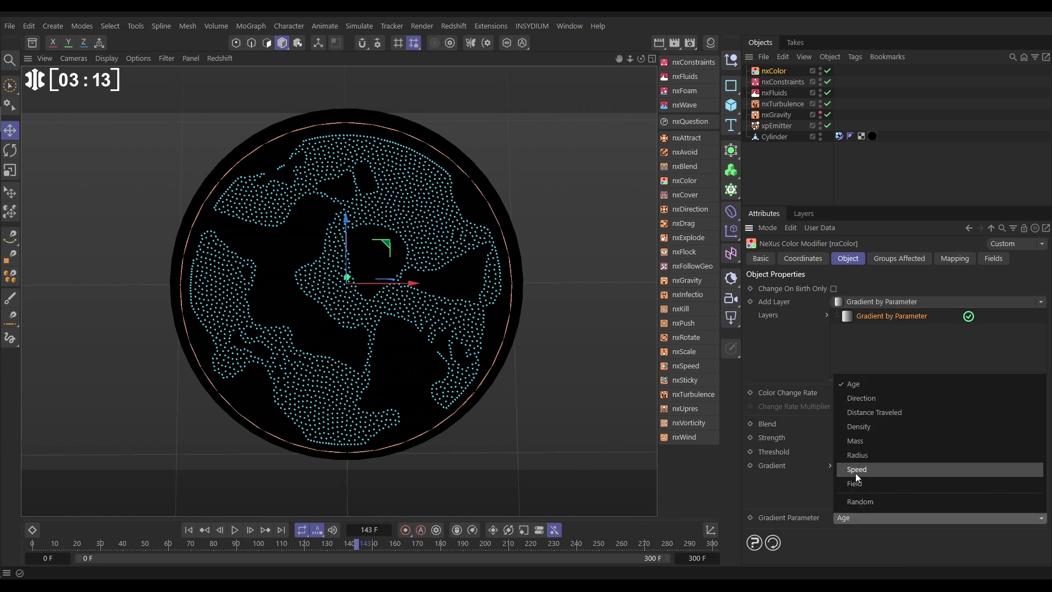
{"action": "left_click", "coordinate": [856, 470]}
{"action": "left_click", "coordinate": [861, 497]}
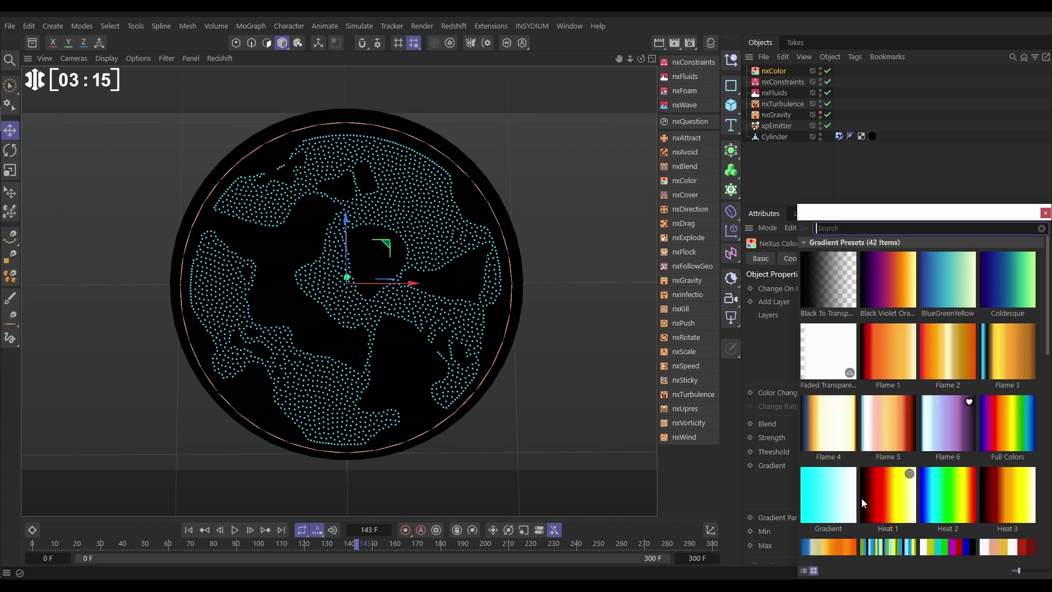
{"action": "left_click", "coordinate": [994, 280]}
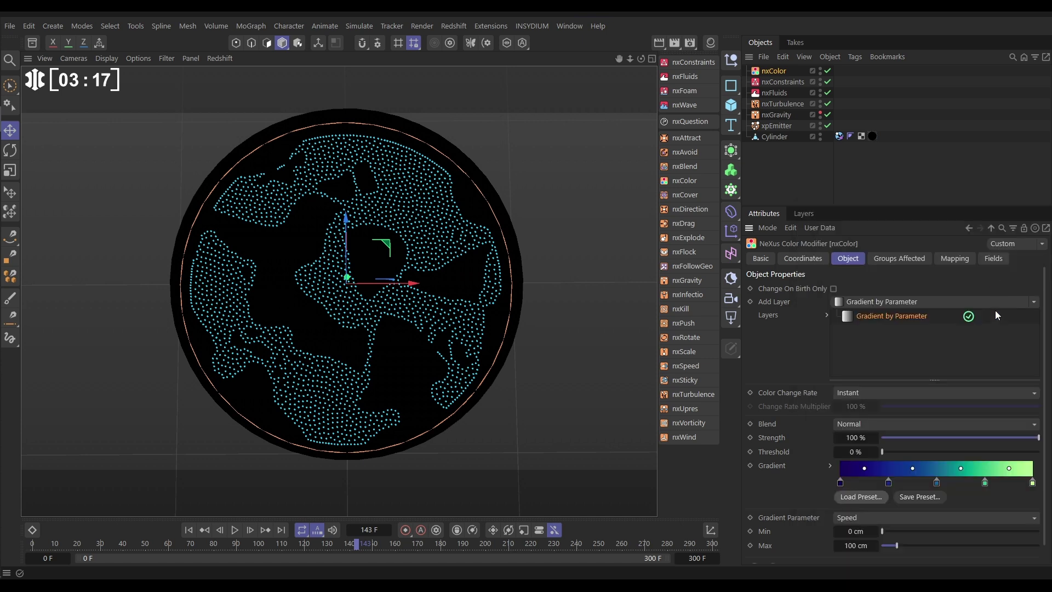
Step: Set the gradient's maximum speed to 15 cm and replay the simulation
{"action": "left_click", "coordinate": [838, 546]}
{"action": "type", "text": "15"}
{"action": "key", "text": "Return"}
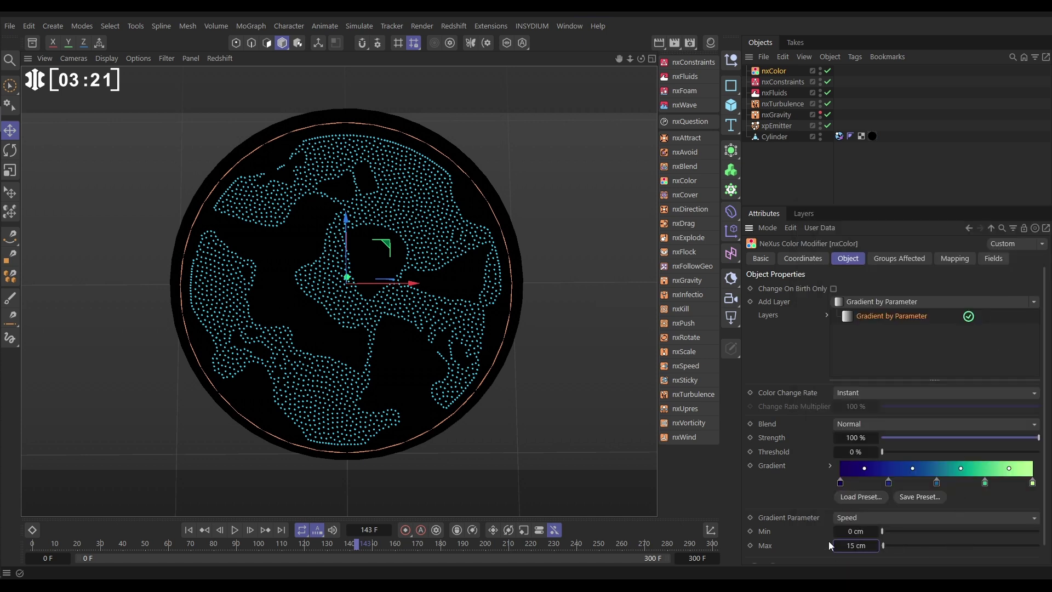
{"action": "left_click", "coordinate": [188, 530]}
{"action": "left_click", "coordinate": [235, 530]}
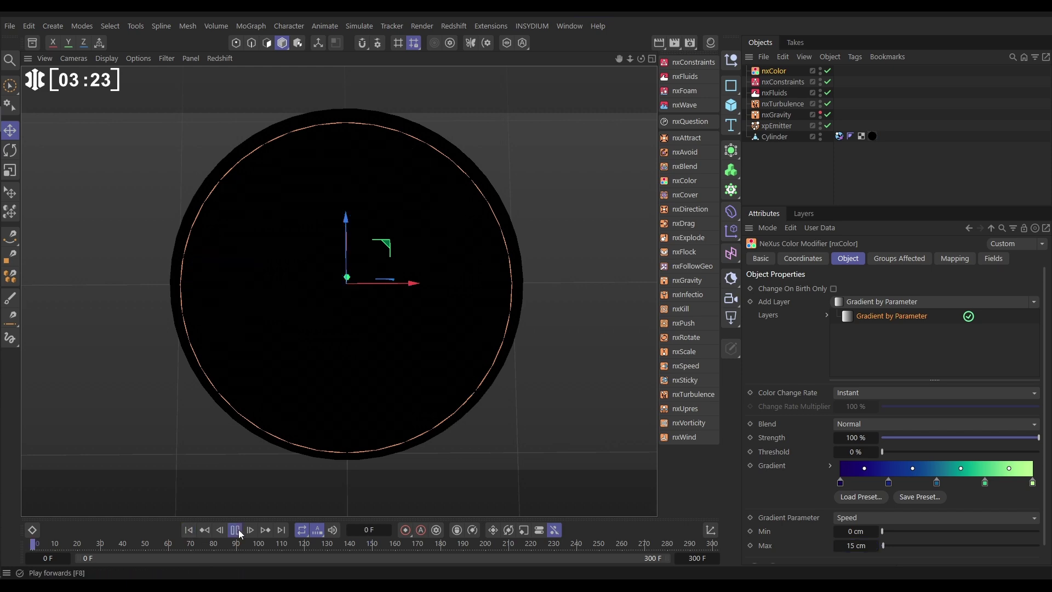
{"action": "left_click", "coordinate": [553, 171]}
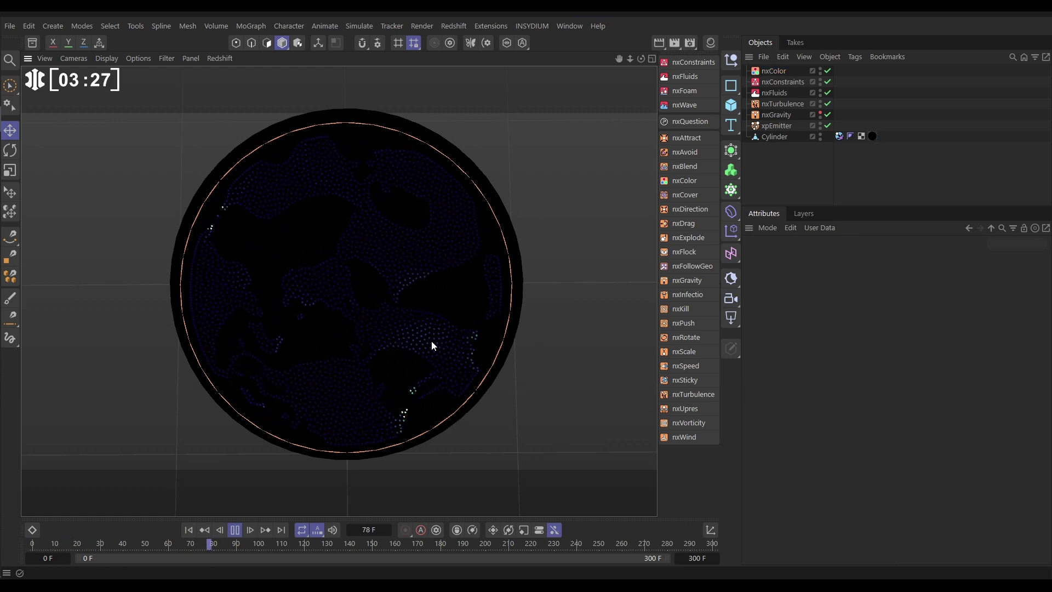
Step: Retune the gradient maximum from 4 cm up to 9 cm and replay the simulation
{"action": "left_click", "coordinate": [774, 71]}
{"action": "left_click", "coordinate": [855, 545]}
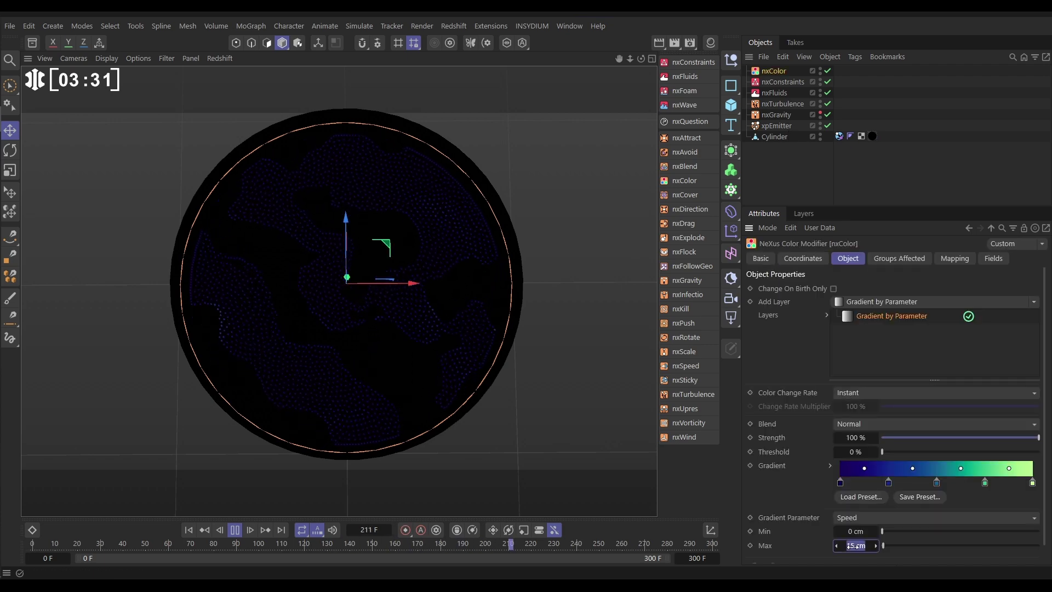
{"action": "type", "text": "4"}
{"action": "key", "text": "Return"}
{"action": "left_click_drag", "start_coordinate": [855, 545], "coordinate": [904, 515]}
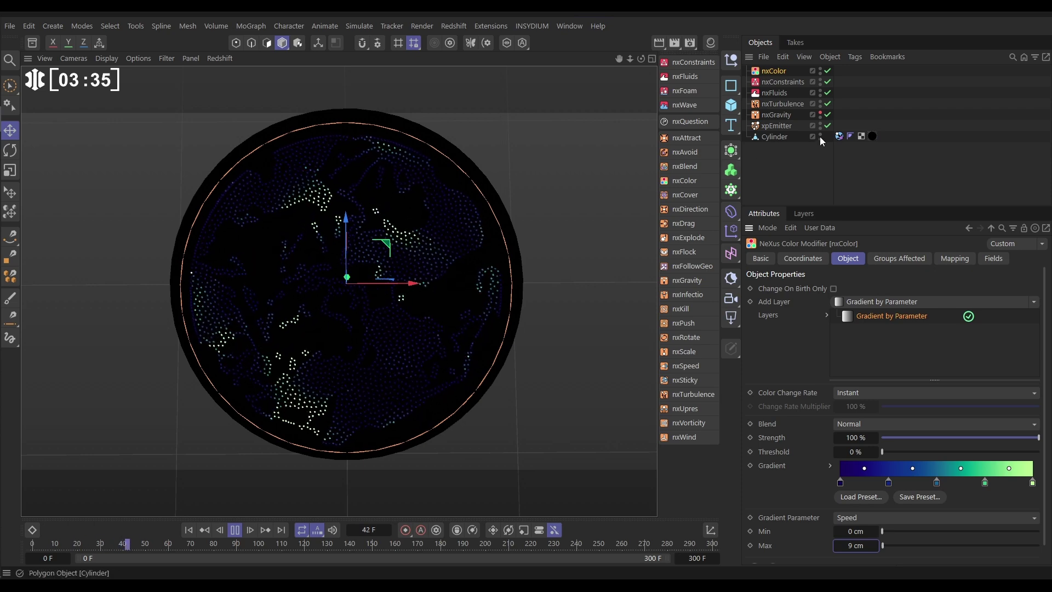
{"action": "left_click", "coordinate": [235, 529]}
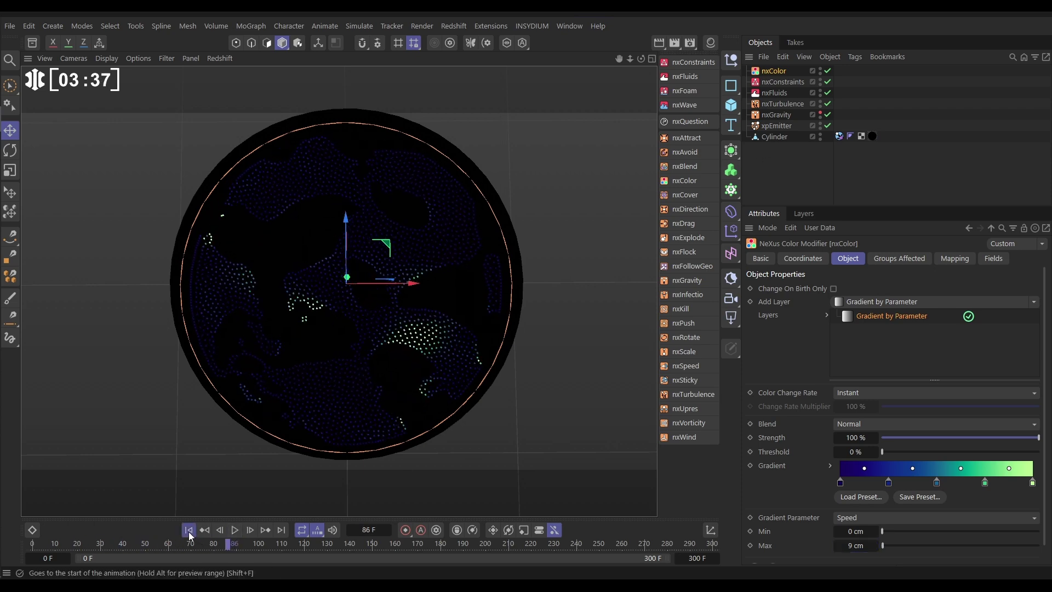
{"action": "left_click", "coordinate": [189, 529]}
{"action": "left_click", "coordinate": [235, 530]}
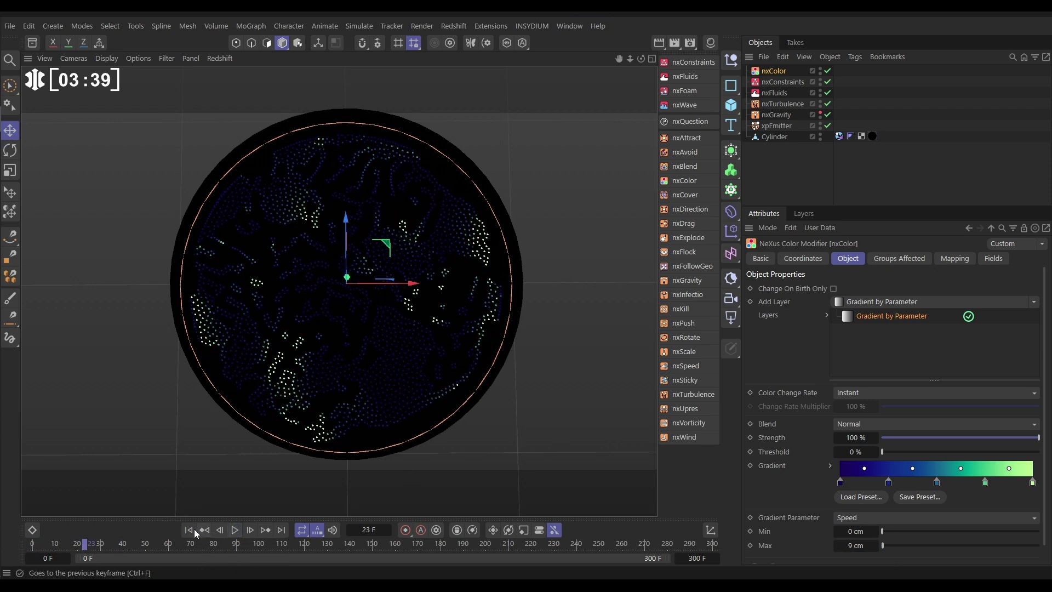
{"action": "left_click", "coordinate": [188, 530]}
{"action": "left_click", "coordinate": [235, 530]}
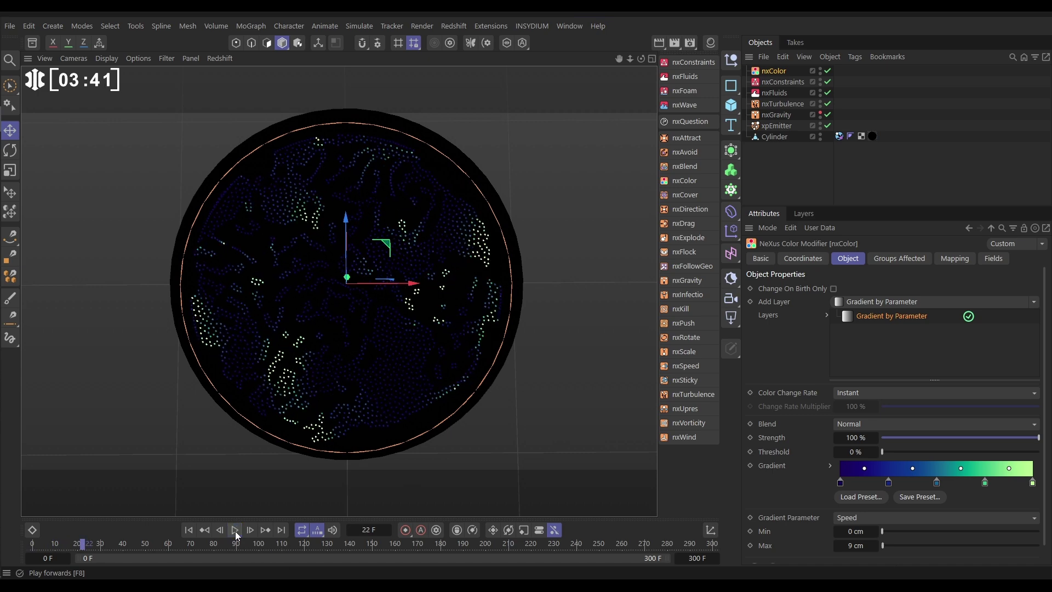
{"action": "left_click", "coordinate": [235, 530]}
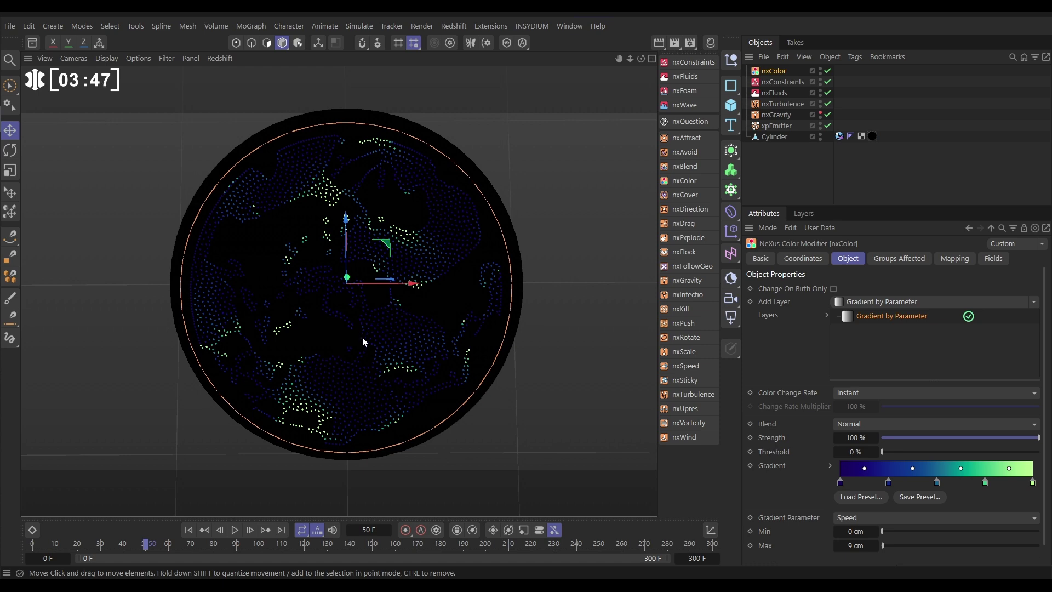
Step: Store the current particle layout as the xpEmitter's initial state
{"action": "left_click", "coordinate": [780, 127]}
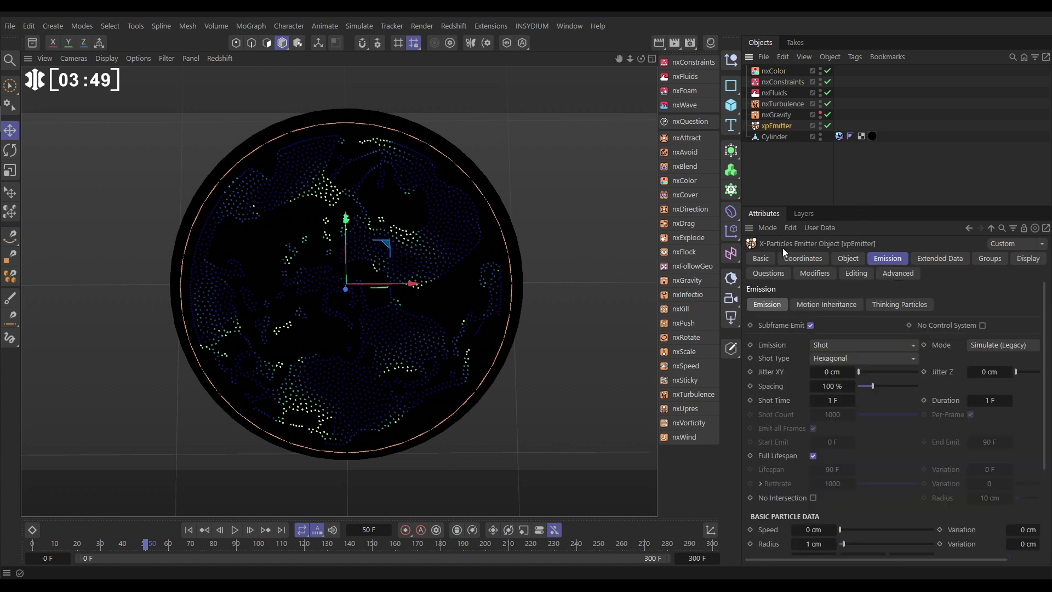
{"action": "left_click", "coordinate": [848, 258]}
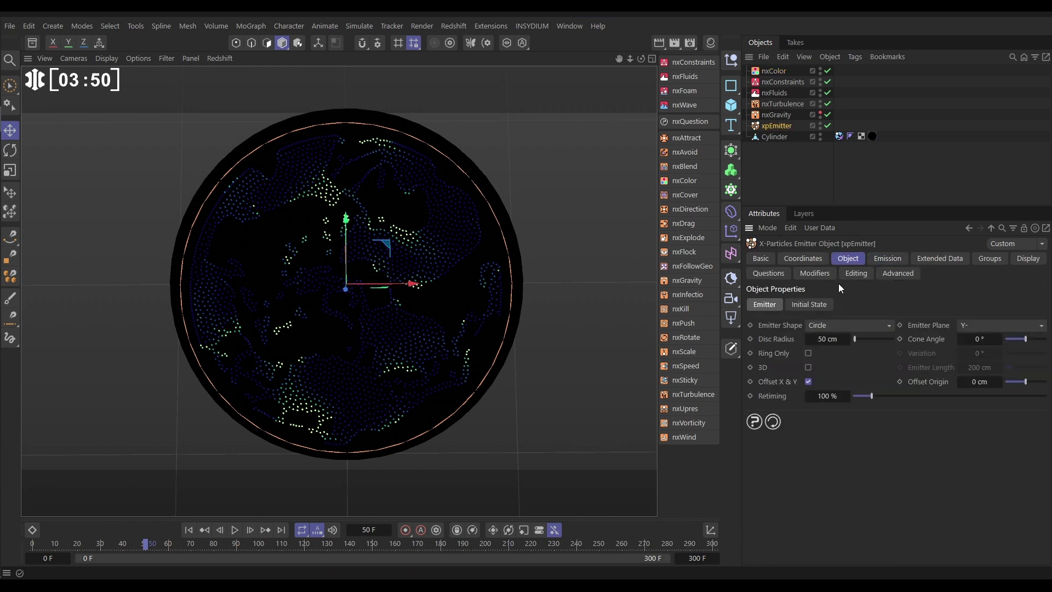
{"action": "left_click", "coordinate": [810, 305]}
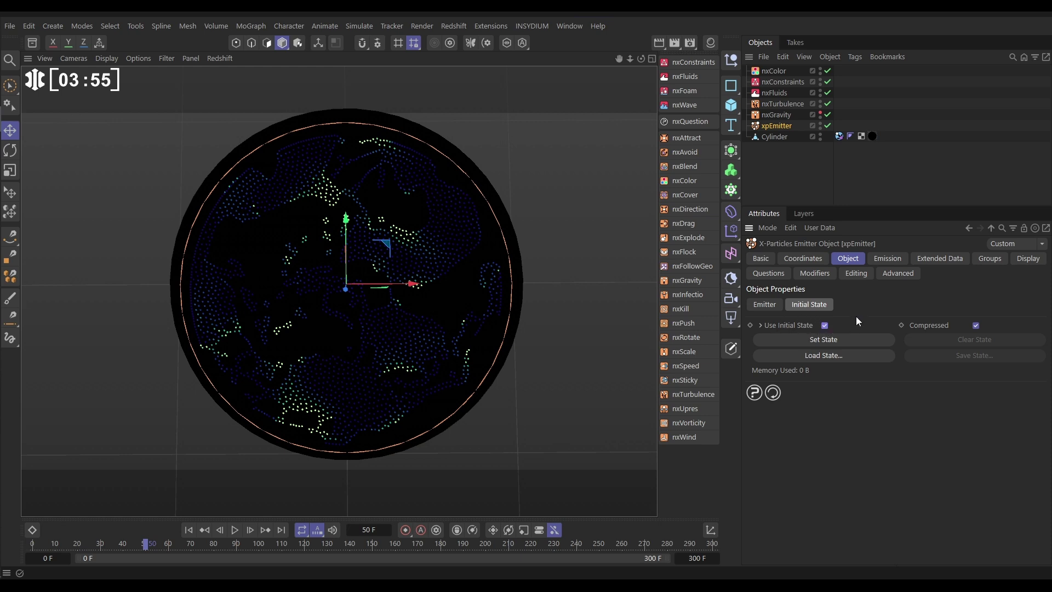
{"action": "left_click", "coordinate": [827, 339]}
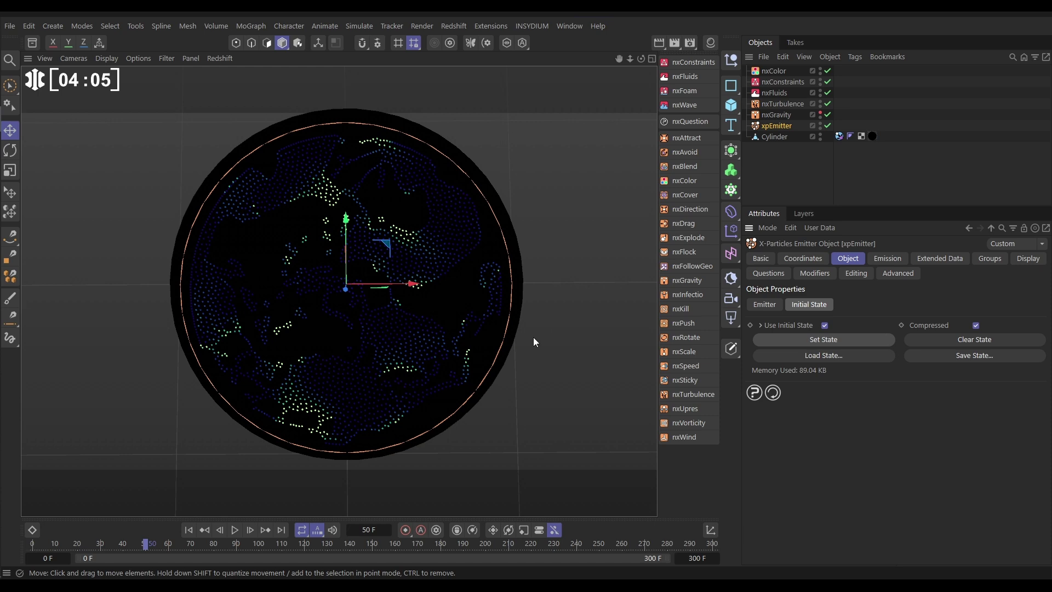
Step: Switch the xpEmitter's Emission mode to Controlled Only
{"action": "left_click", "coordinate": [876, 258]}
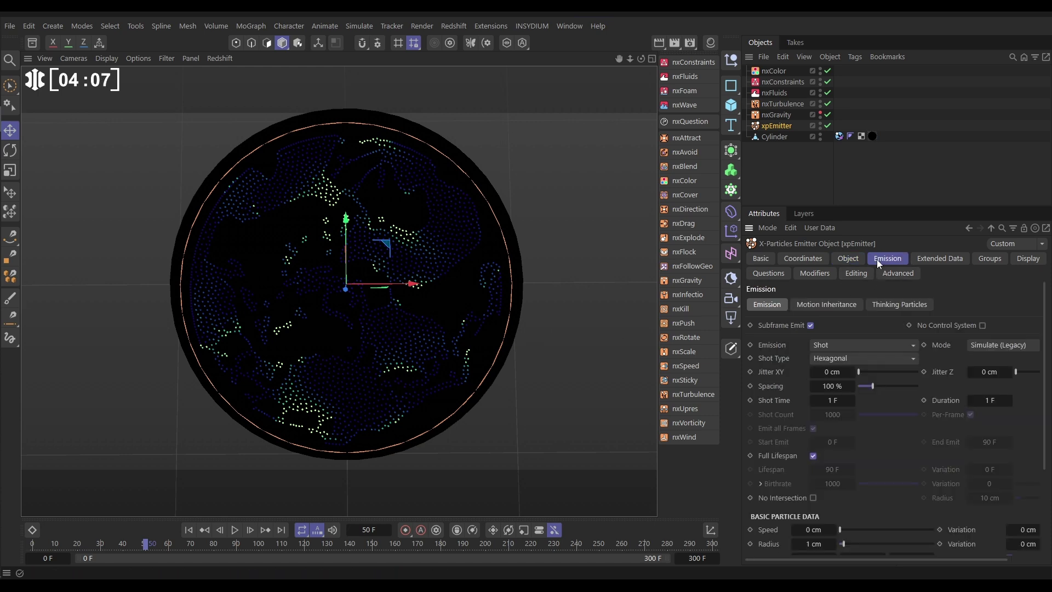
{"action": "left_click", "coordinate": [830, 342]}
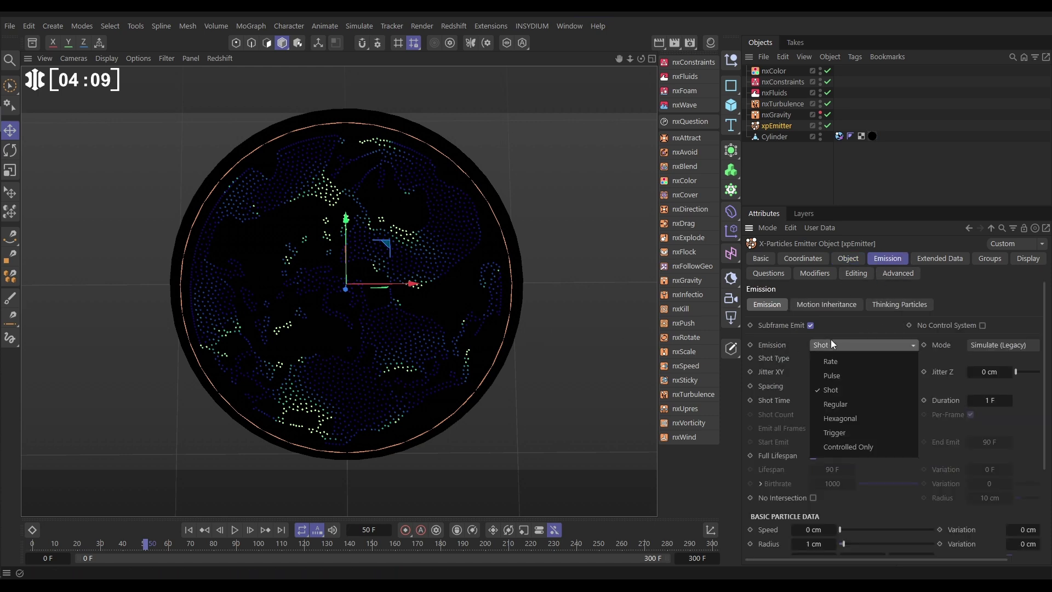
{"action": "left_click", "coordinate": [850, 448]}
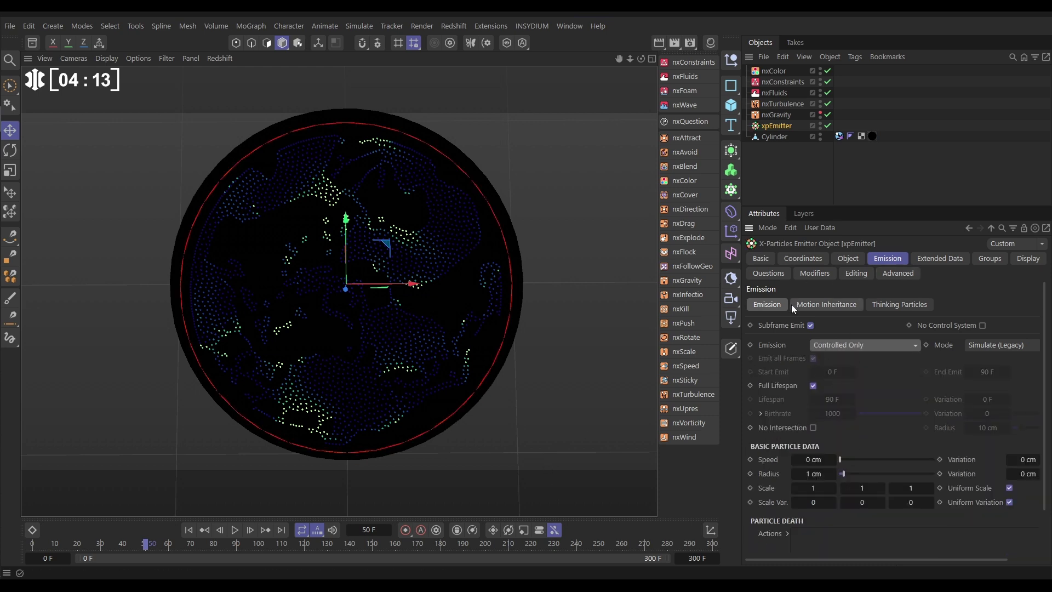
Step: Replay from the initial state, pause at frame 78, and select the xpEmitter
{"action": "left_click", "coordinate": [189, 530]}
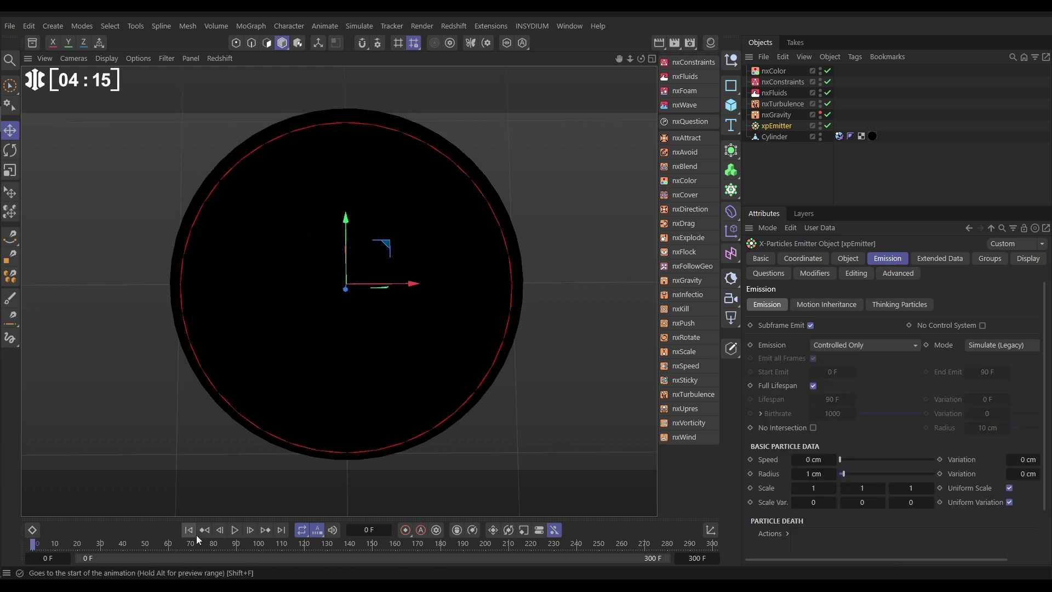
{"action": "left_click", "coordinate": [235, 529]}
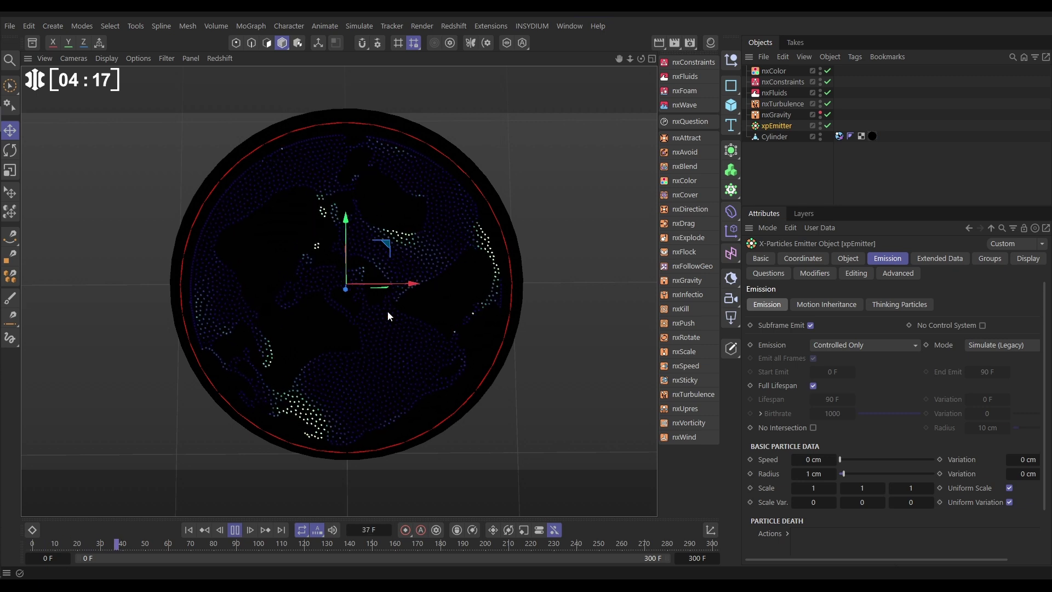
{"action": "left_click", "coordinate": [574, 167]}
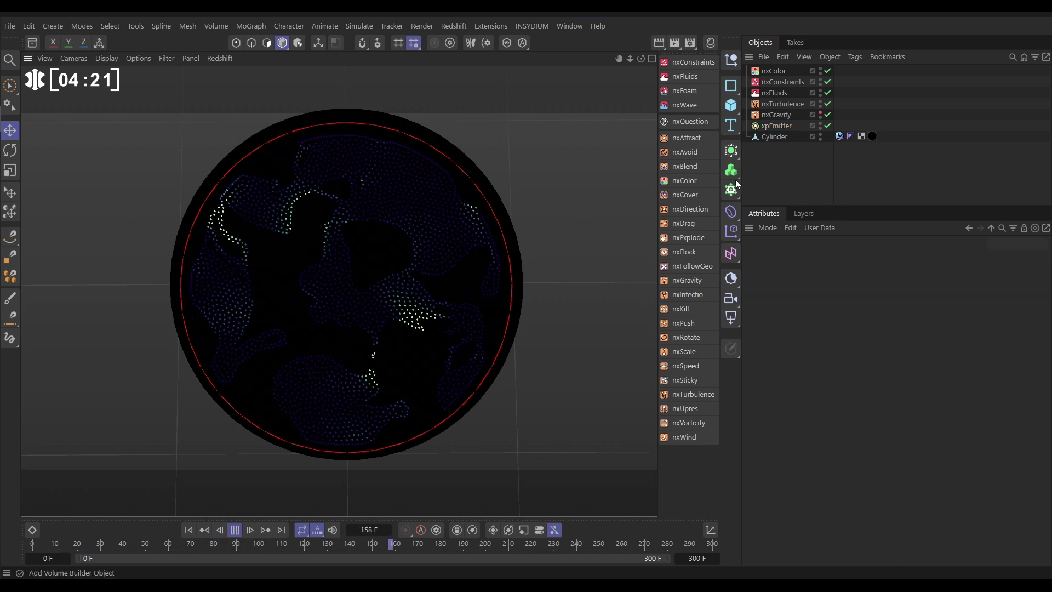
{"action": "left_click", "coordinate": [790, 104]}
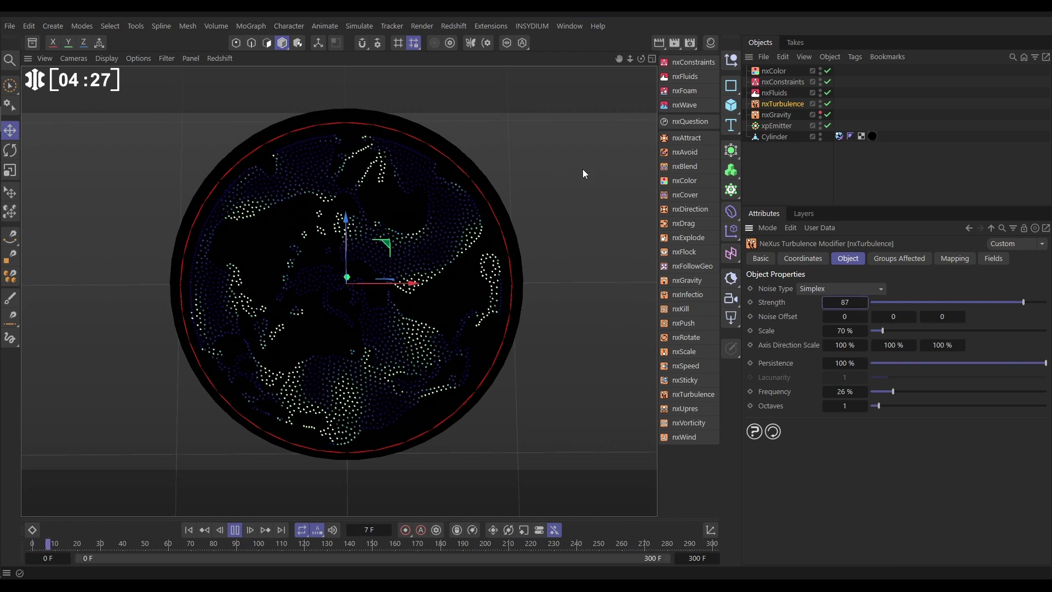
{"action": "left_click", "coordinate": [571, 210]}
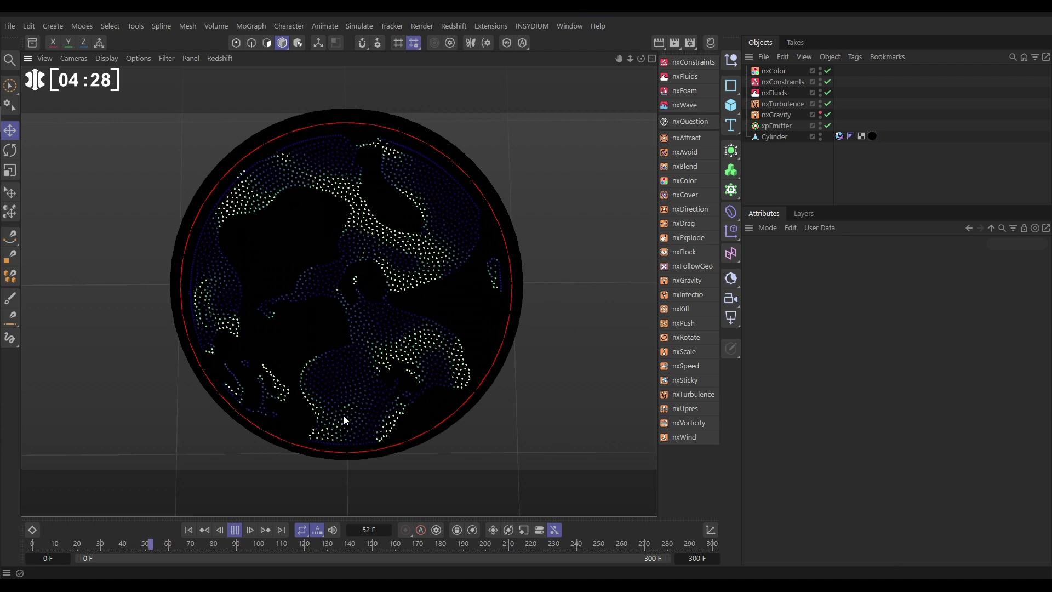
{"action": "left_click", "coordinate": [235, 529]}
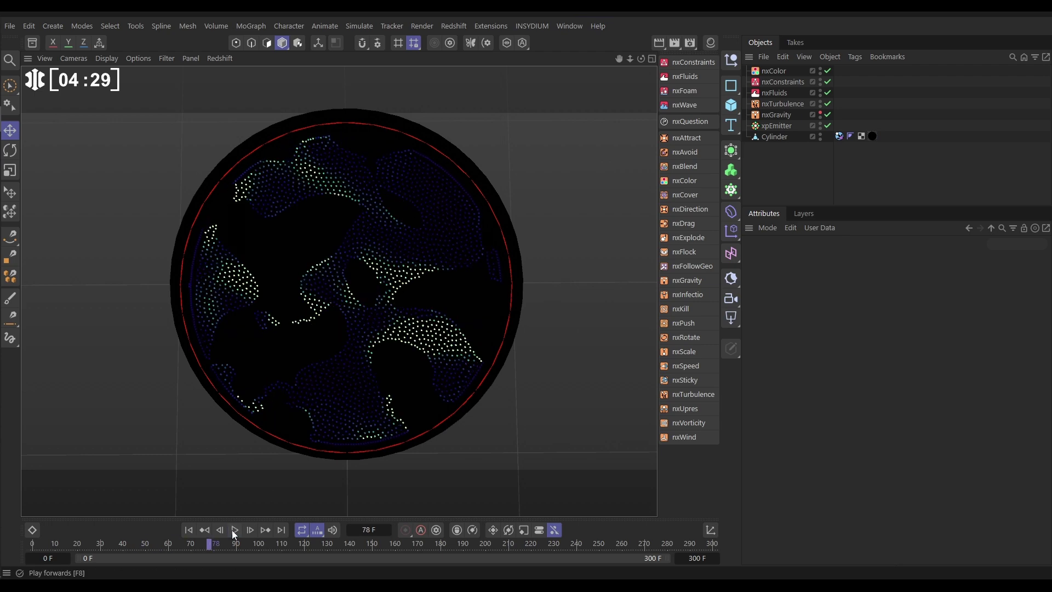
{"action": "left_click", "coordinate": [780, 129]}
Step: Raise the xpEmitter's Display Size Factor to 266 % and replay from frame 0
{"action": "left_click", "coordinate": [1028, 259]}
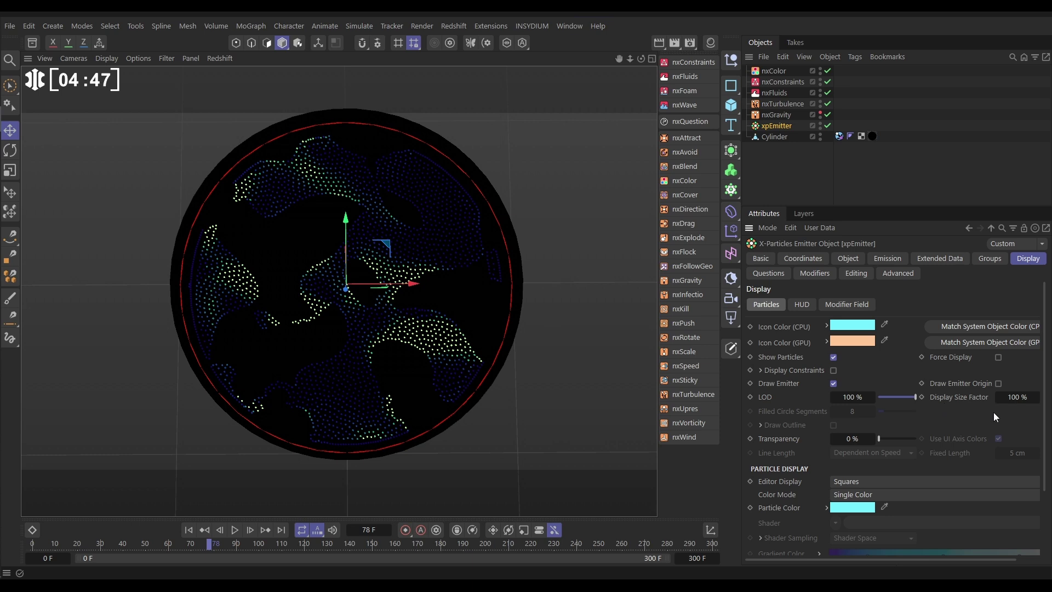
{"action": "mouse_move", "coordinate": [1009, 397]}
{"action": "left_mouse_down"}
{"action": "mouse_move", "coordinate": [1036, 397]}
{"action": "mouse_move", "coordinate": [1025, 396]}
{"action": "left_mouse_up"}
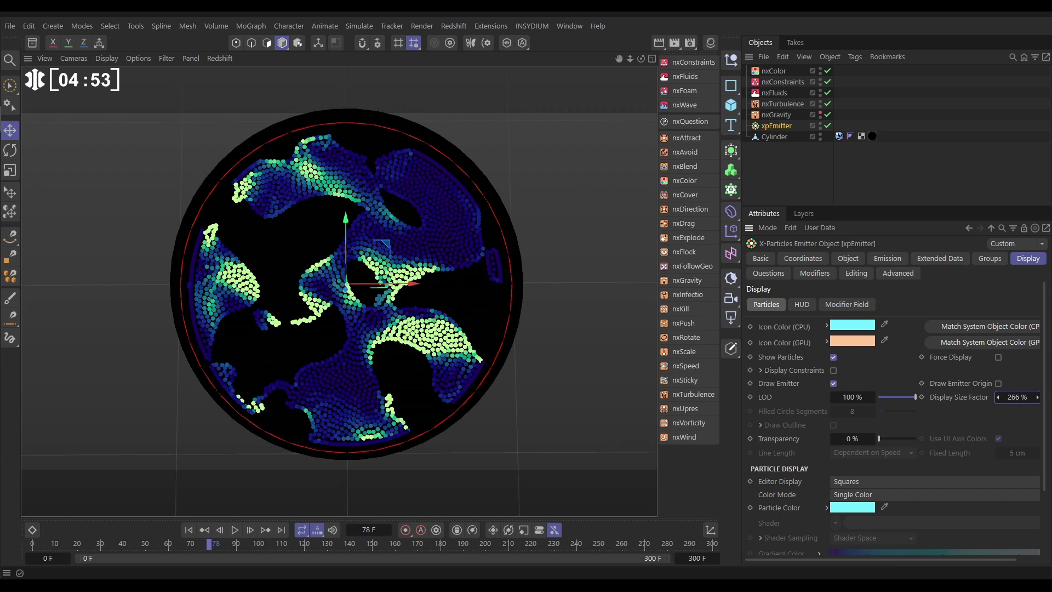
{"action": "left_click", "coordinate": [188, 530]}
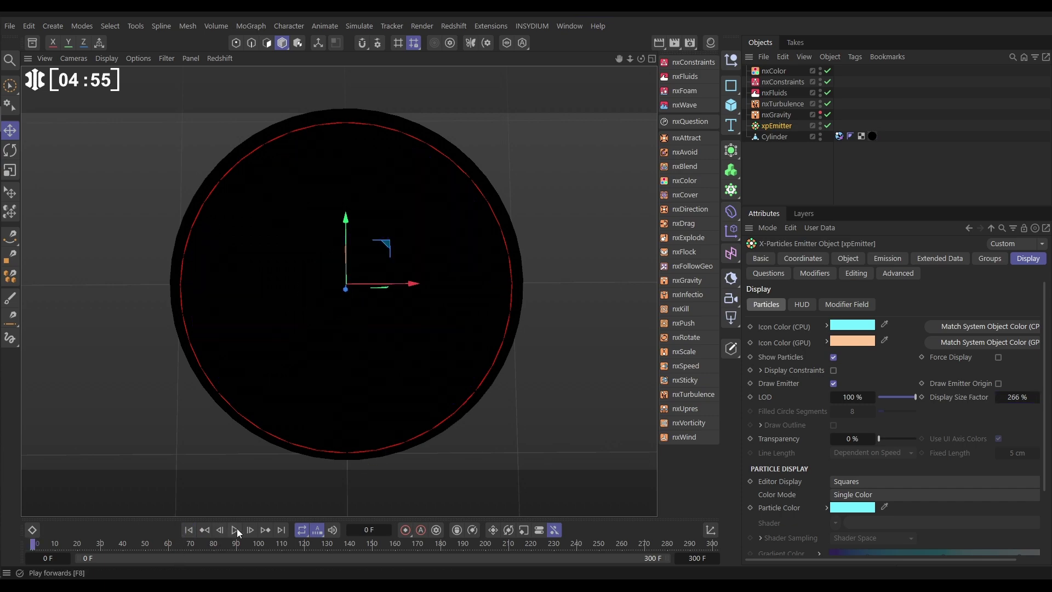
{"action": "left_click", "coordinate": [235, 529]}
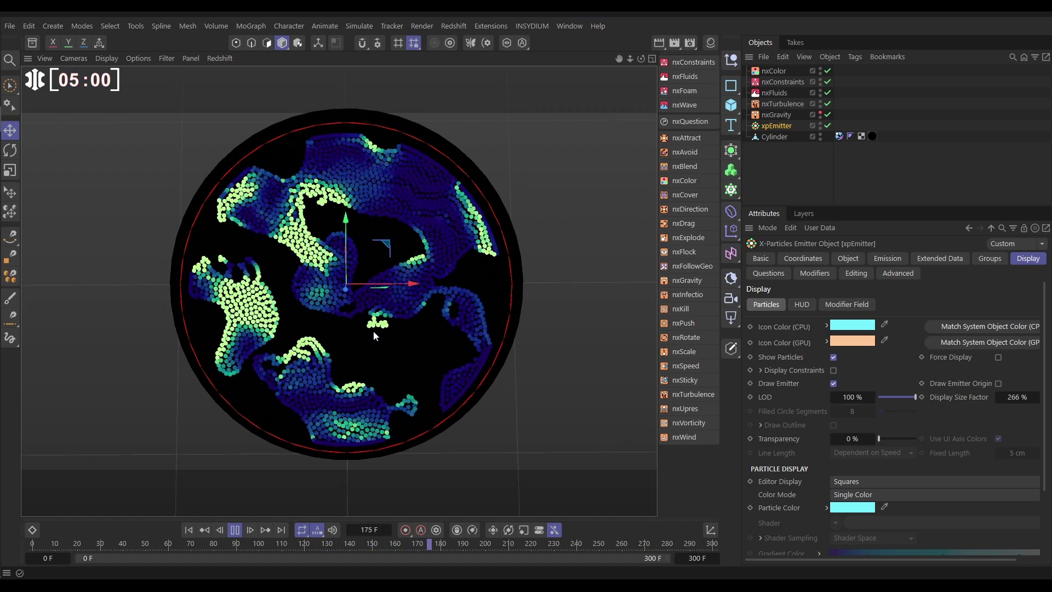
Step: Stop playback and hide the dish Cylinder and xpEmitter in the viewport
{"action": "left_click", "coordinate": [234, 530]}
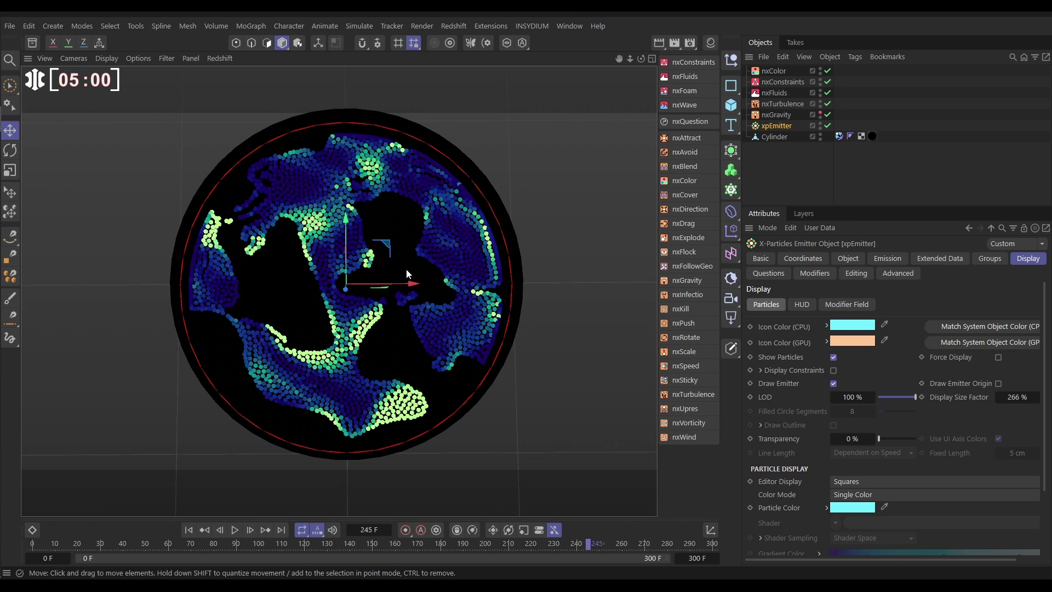
{"action": "left_click", "coordinate": [778, 176]}
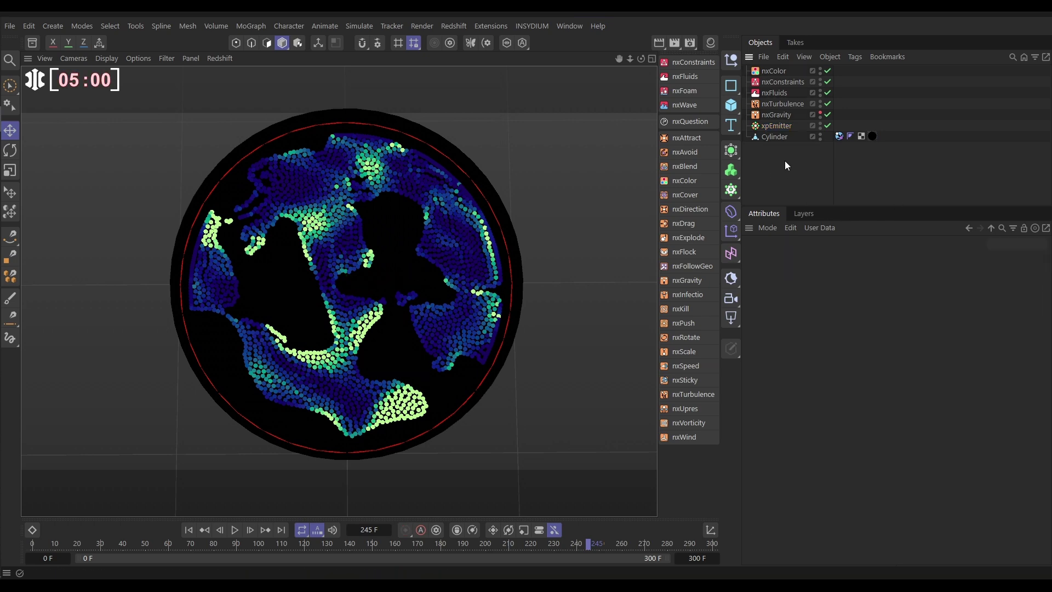
{"action": "left_click", "coordinate": [820, 134]}
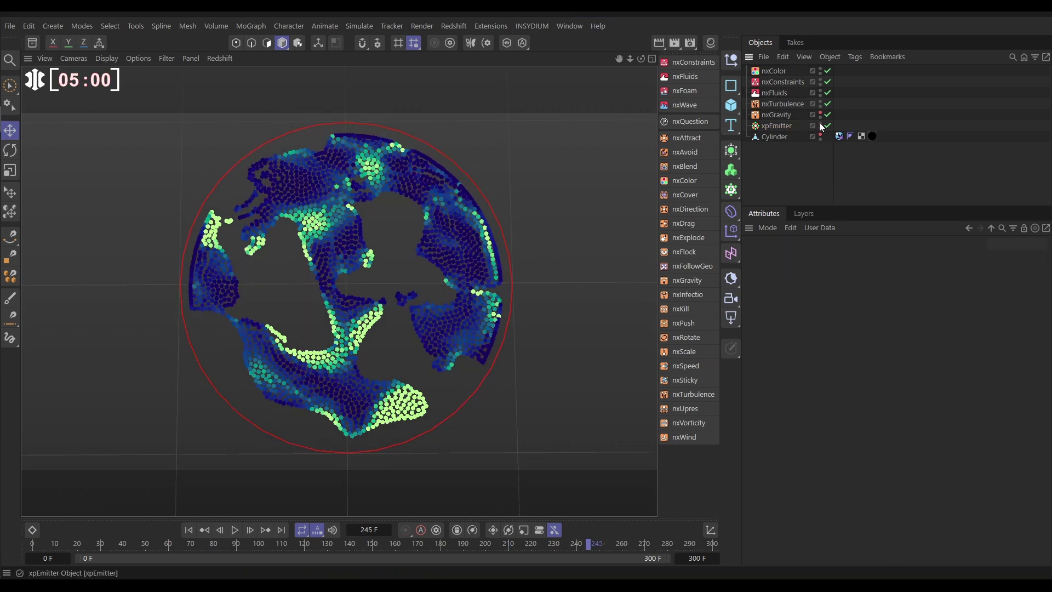
{"action": "left_click", "coordinate": [819, 123]}
Step: Add an xpTrail driven by xpEmitter, with Full Scene Trail off and Trail Length 20
{"action": "left_click", "coordinate": [529, 27]}
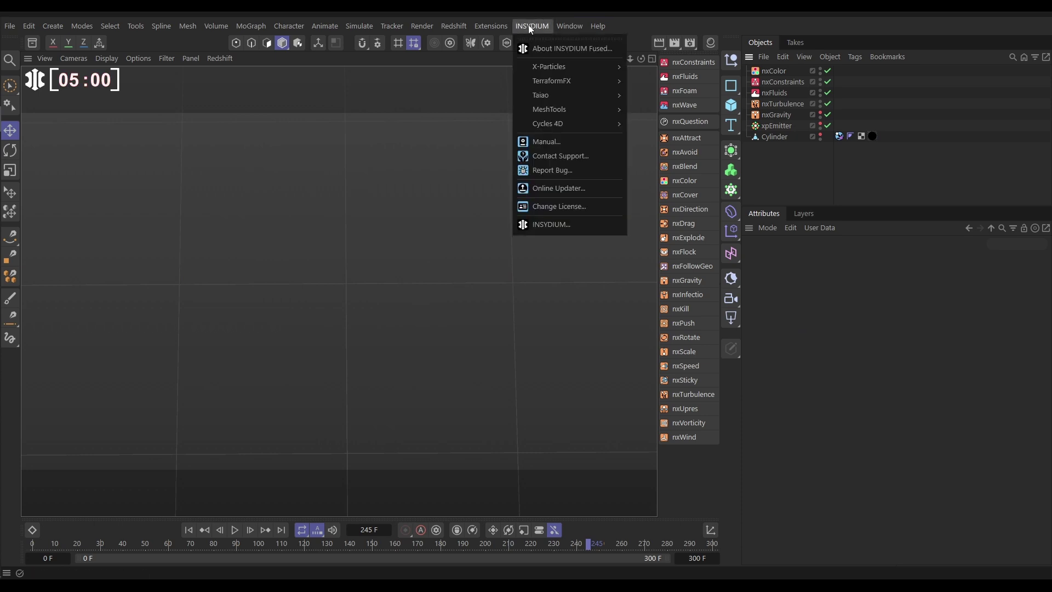
{"action": "mouse_move", "coordinate": [548, 65]}
{"action": "mouse_move", "coordinate": [661, 190]}
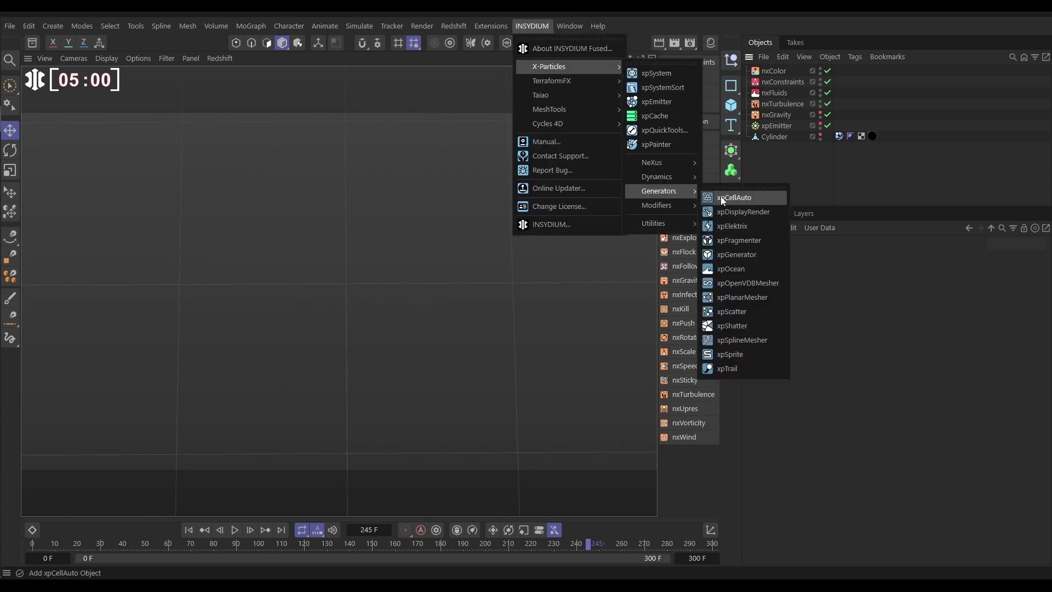
{"action": "left_click", "coordinate": [727, 368]}
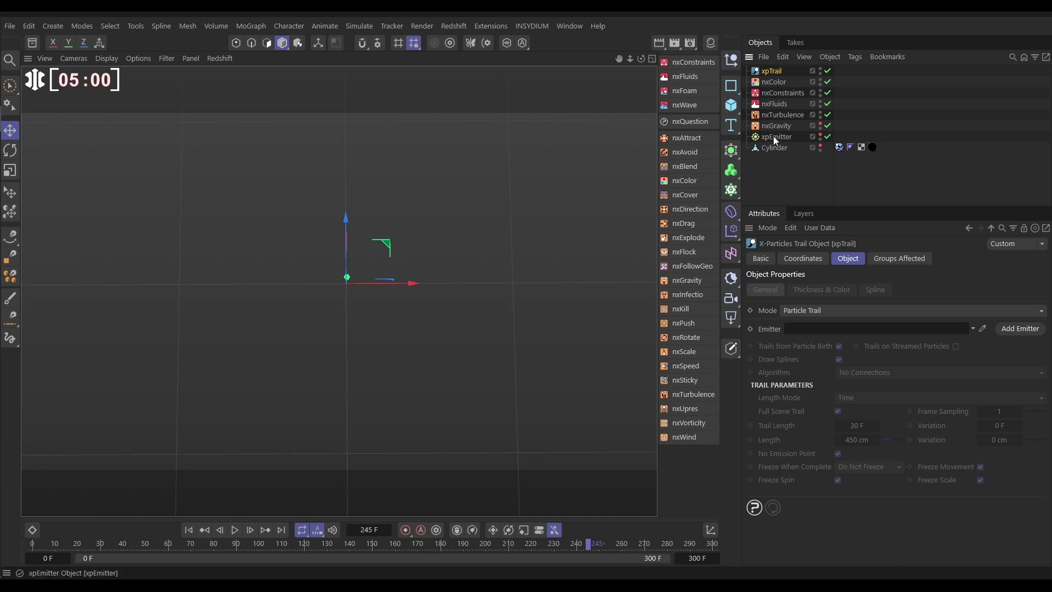
{"action": "left_click_drag", "start_coordinate": [770, 136], "coordinate": [823, 327]}
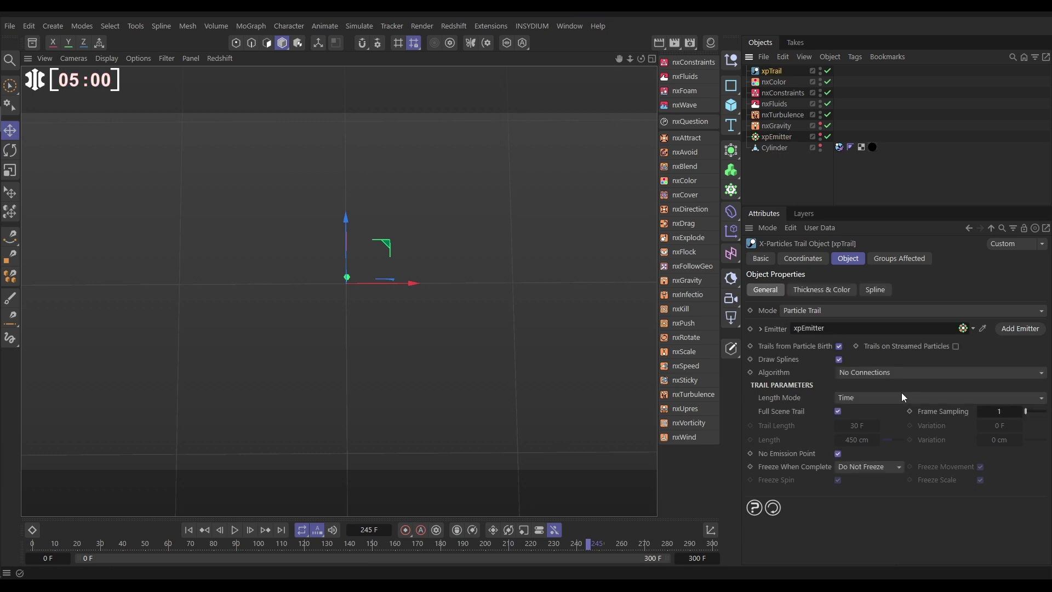
{"action": "left_click", "coordinate": [836, 412]}
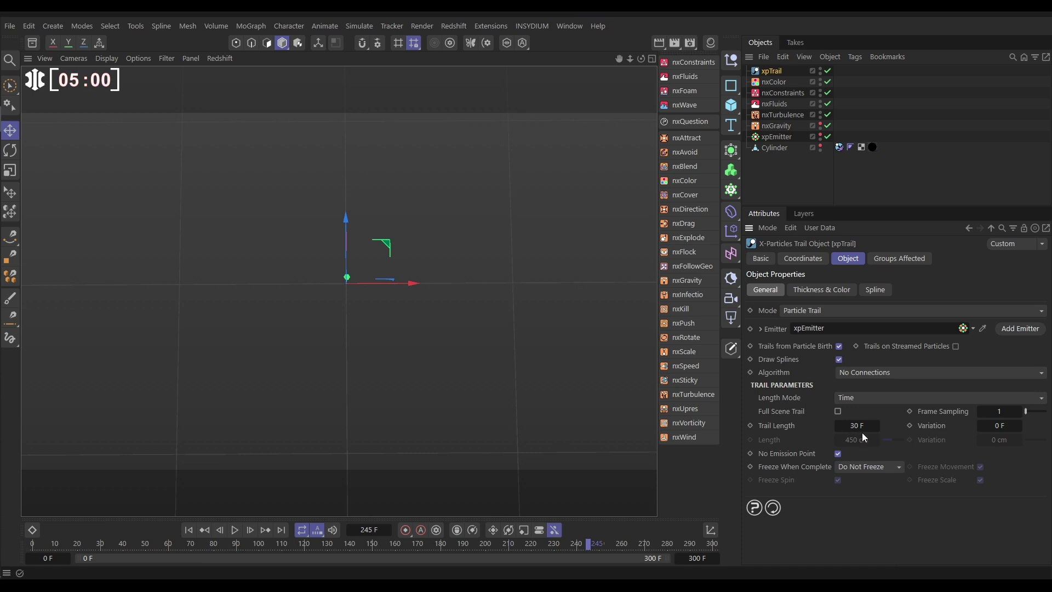
{"action": "left_click_drag", "start_coordinate": [861, 426], "coordinate": [856, 425]}
{"action": "type", "text": "20"}
{"action": "key", "text": "Return"}
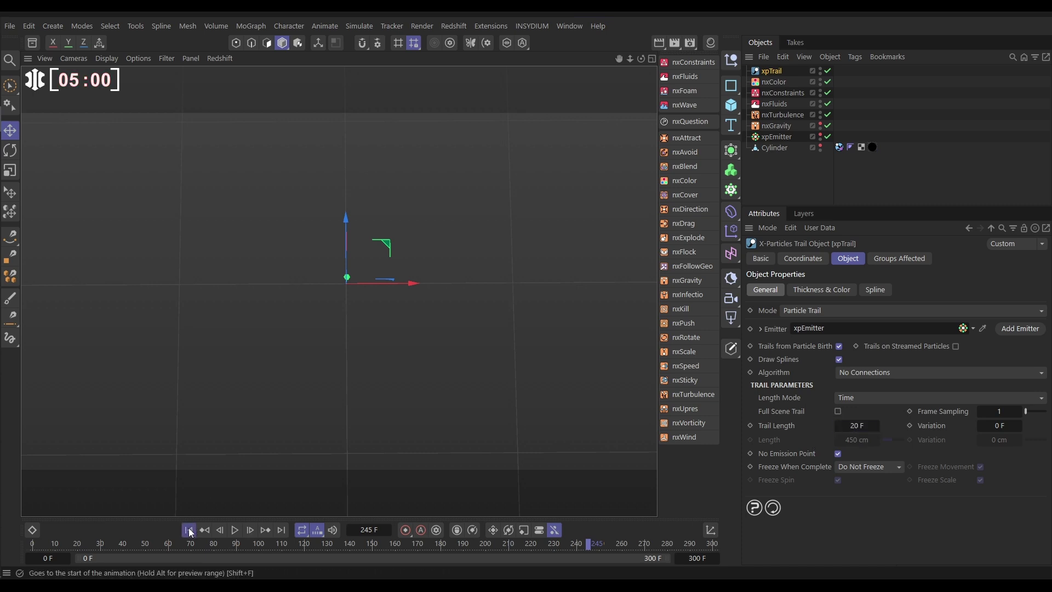
Step: Raise the xpTrail Trail Length to 50 F and replay the simulation to preview the trails
{"action": "left_click", "coordinate": [234, 529]}
{"action": "left_click", "coordinate": [521, 175]}
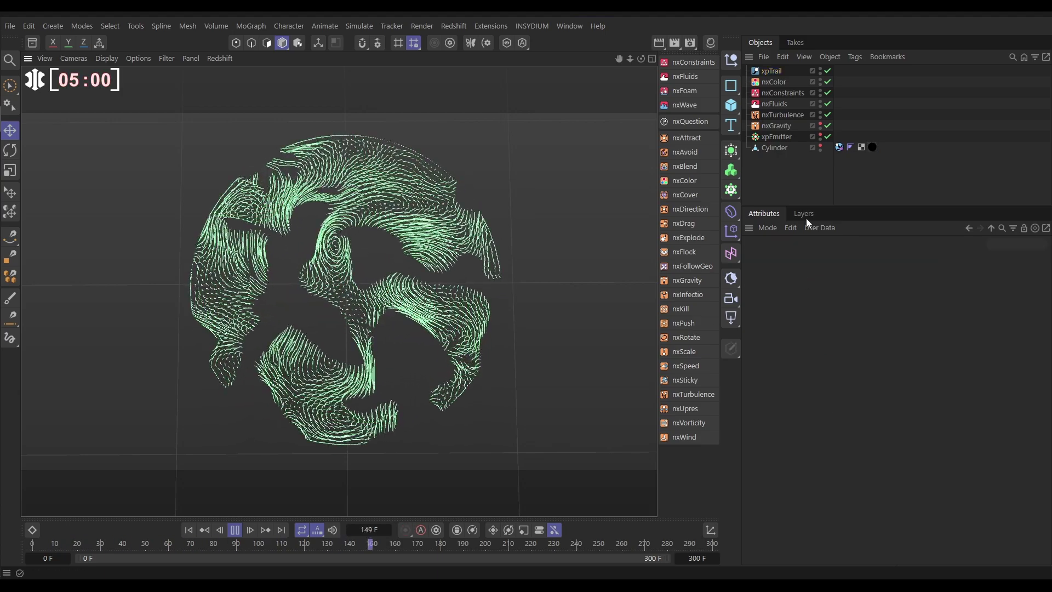
{"action": "left_click", "coordinate": [770, 71]}
{"action": "left_click", "coordinate": [856, 425]}
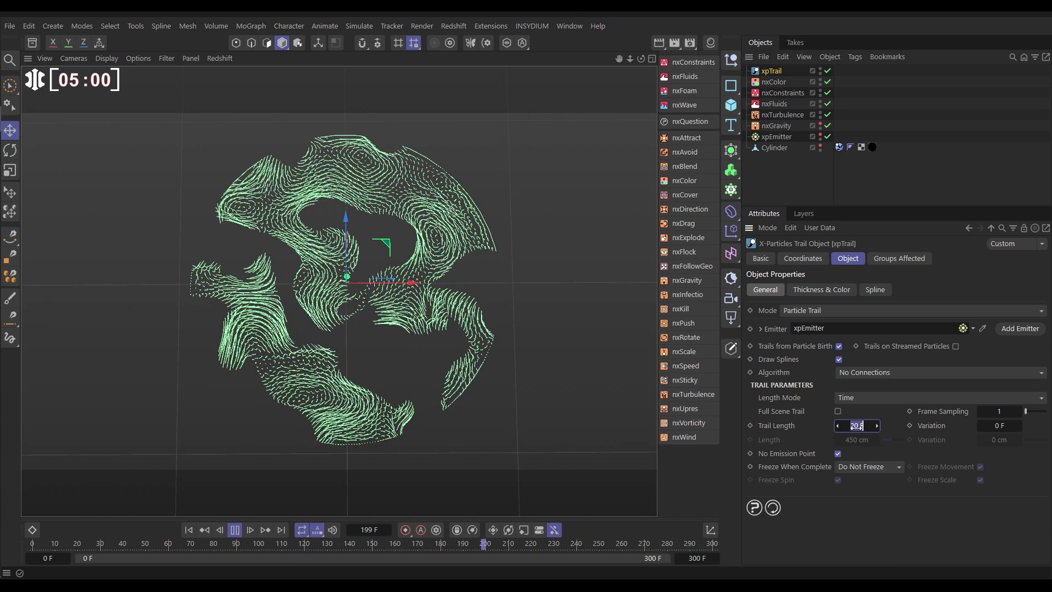
{"action": "type", "text": "50"}
{"action": "key", "text": "Return"}
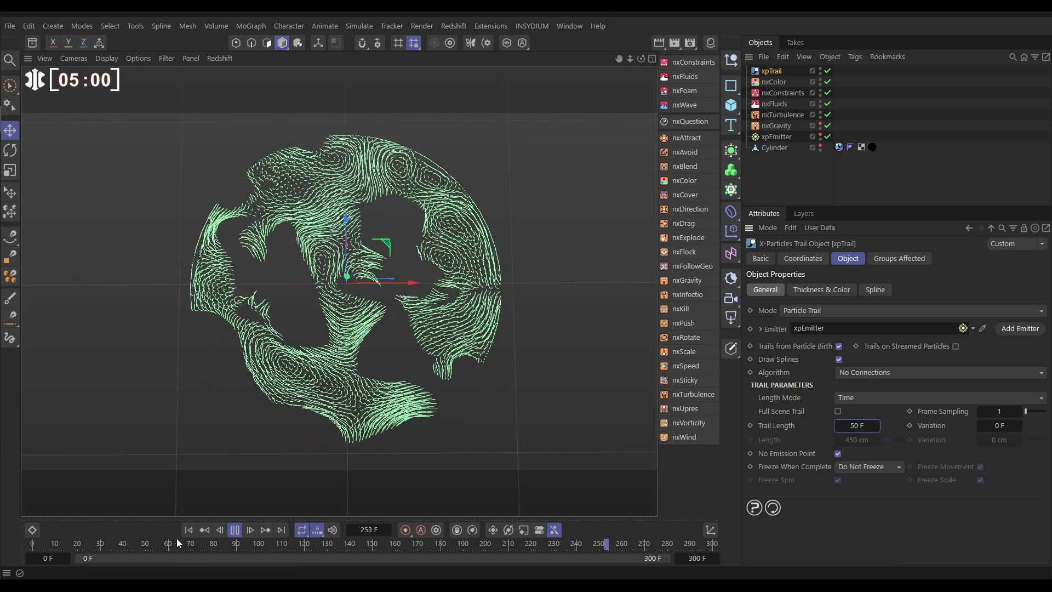
{"action": "left_click", "coordinate": [188, 530]}
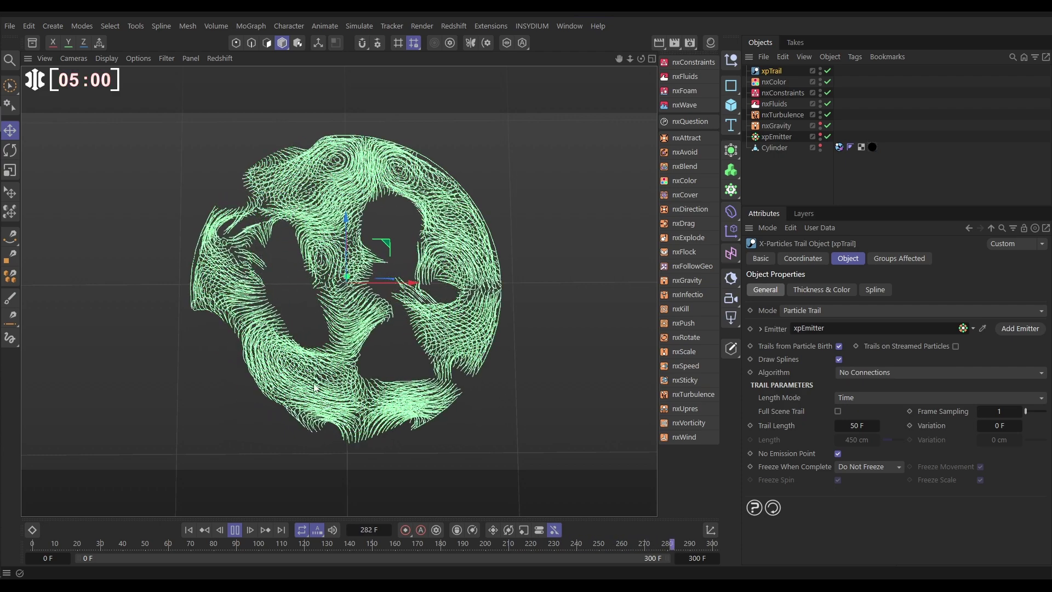
{"action": "left_click", "coordinate": [235, 531]}
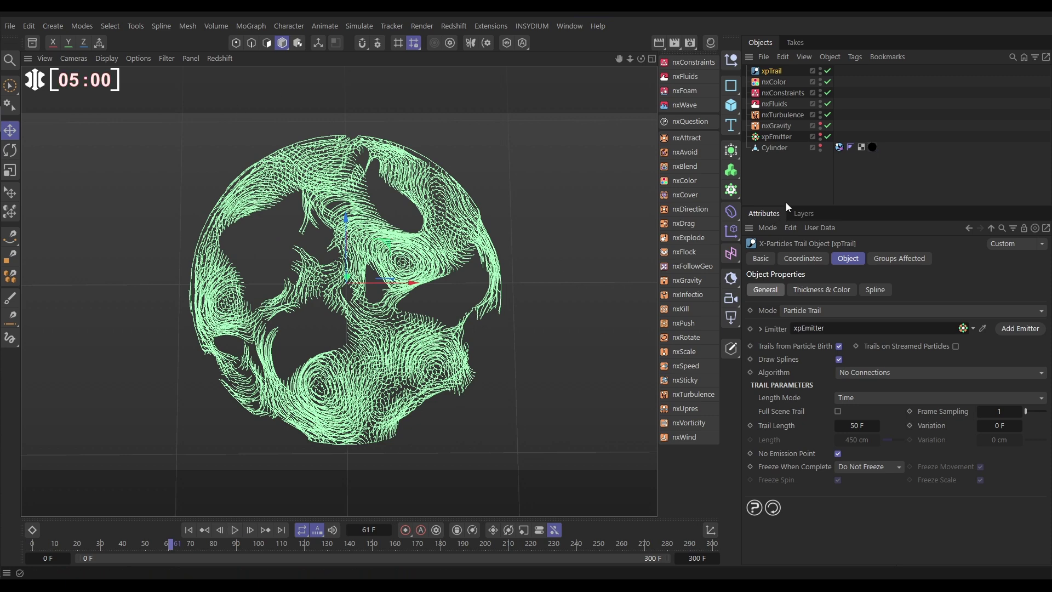
Step: Unhide the dish Cylinder and replay the simulation, stopping at frame 204
{"action": "left_click", "coordinate": [820, 145]}
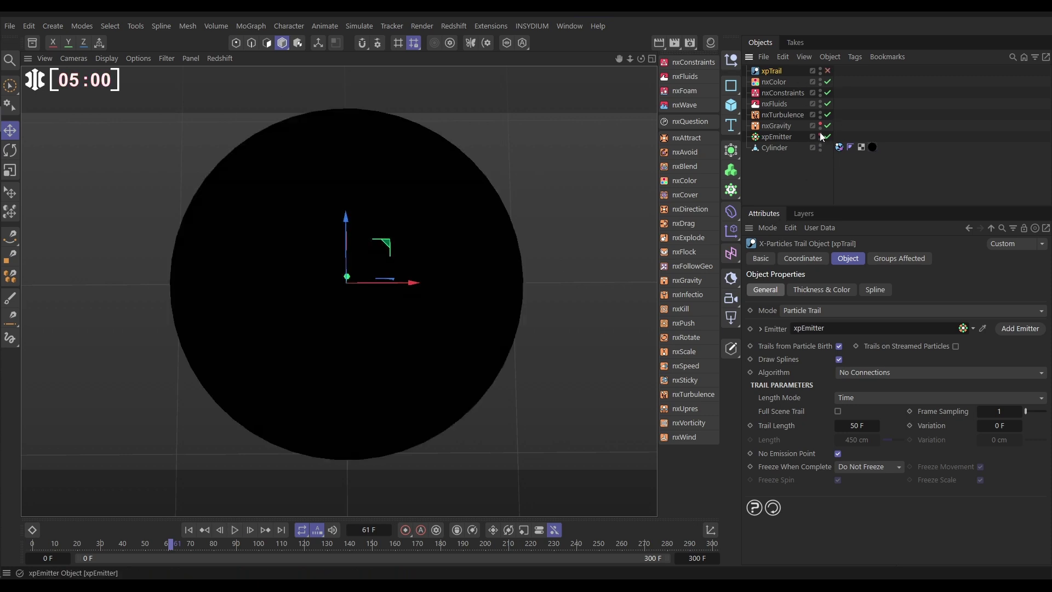
{"action": "left_click", "coordinate": [189, 530]}
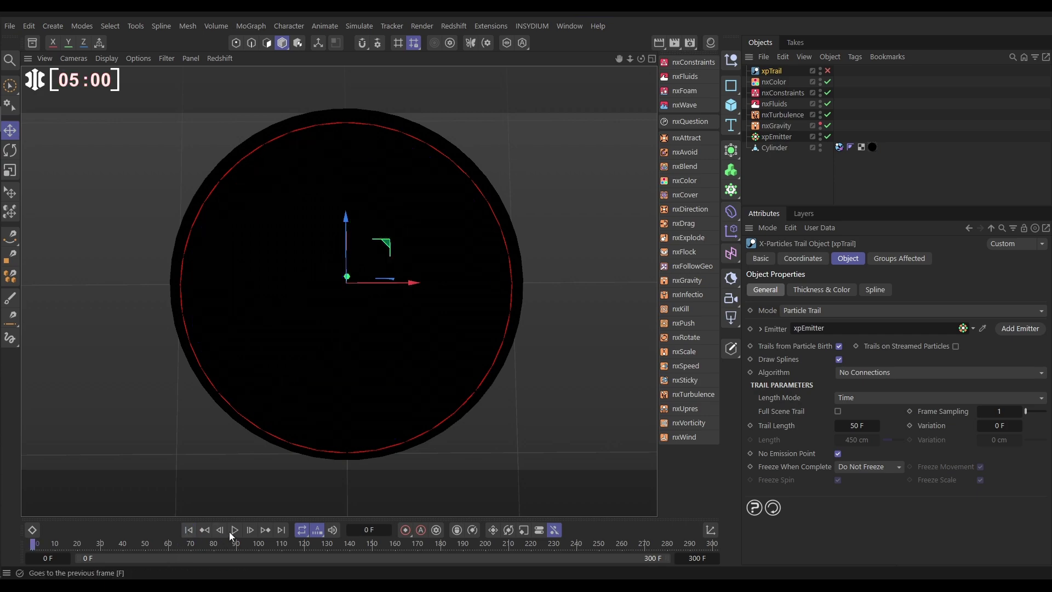
{"action": "left_click", "coordinate": [235, 529]}
{"action": "left_click", "coordinate": [584, 152]}
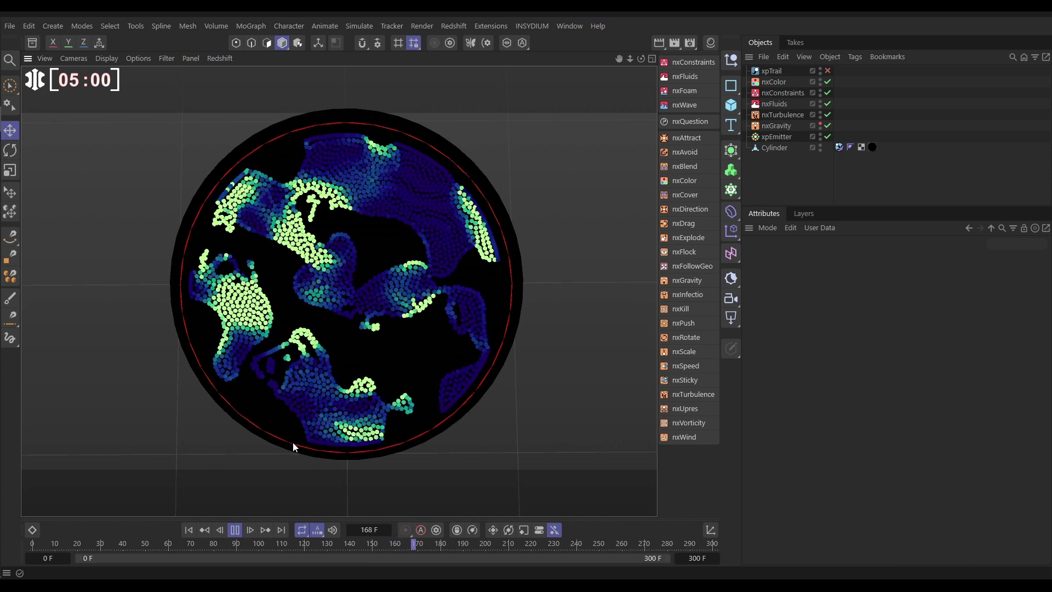
{"action": "left_click", "coordinate": [234, 530]}
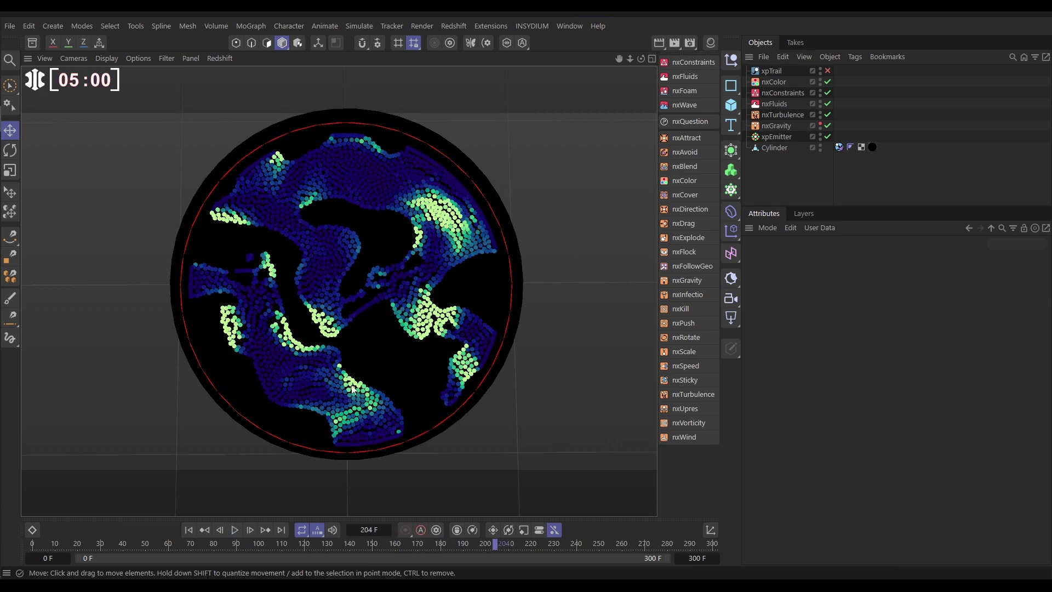
Step: Add a Forces constraint to nxConstraints with 0% attraction, 14% repulsion and 6 cm radius
{"action": "left_click", "coordinate": [783, 93]}
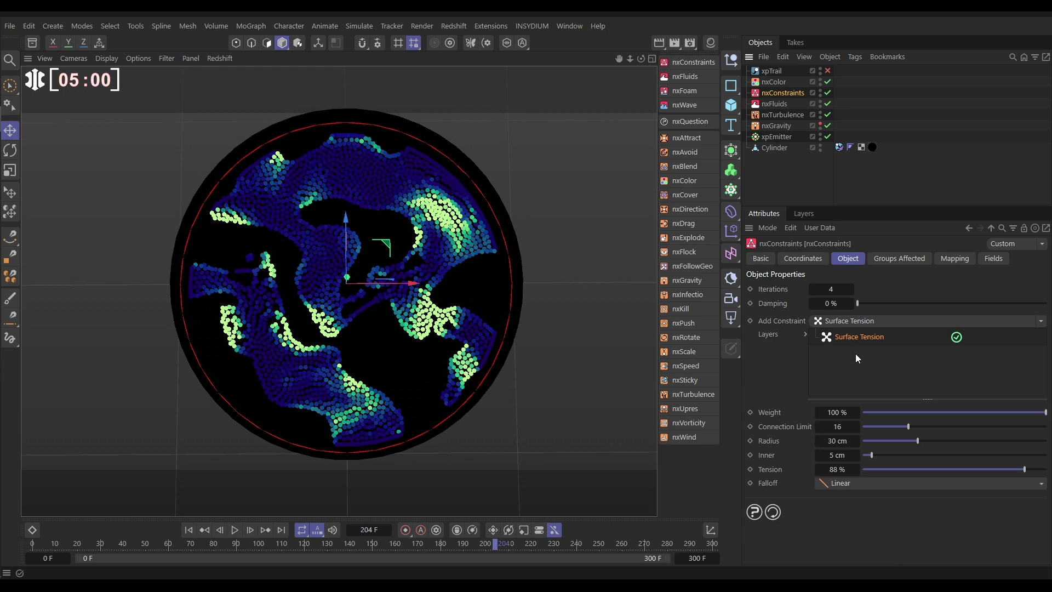
{"action": "left_click", "coordinate": [1041, 323]}
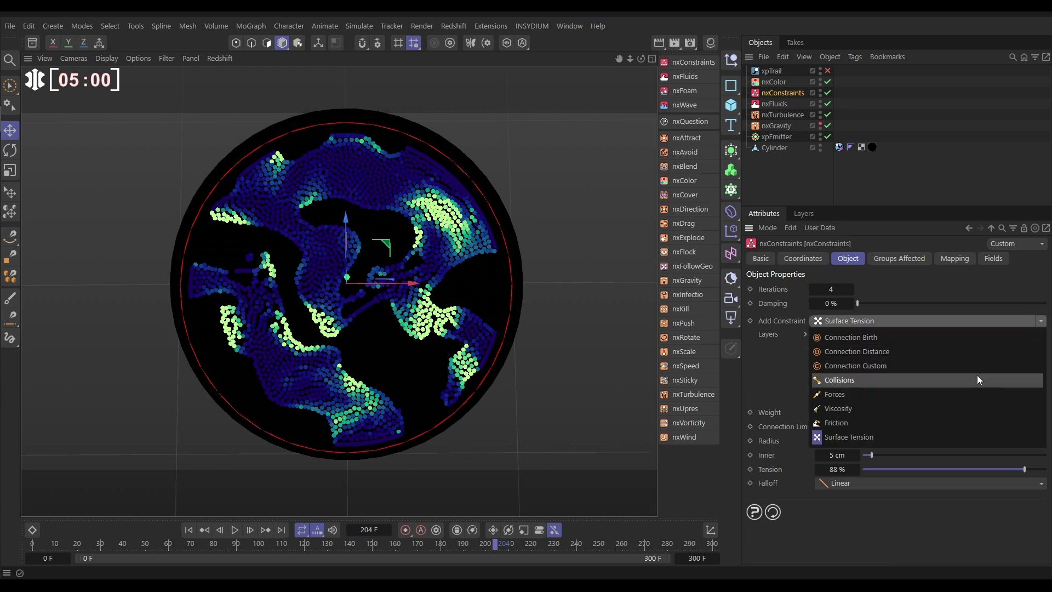
{"action": "left_click", "coordinate": [836, 395]}
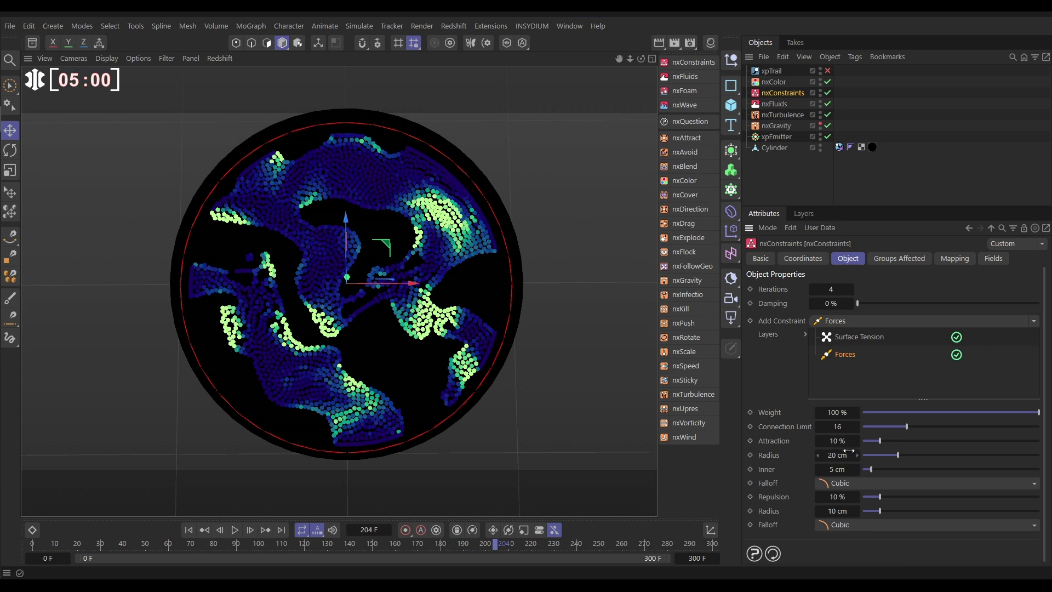
{"action": "left_click_drag", "start_coordinate": [879, 442], "coordinate": [802, 444]}
{"action": "left_click_drag", "start_coordinate": [877, 511], "coordinate": [876, 512]}
Step: Play the simulation to watch the blobs separate, then select the Cylinder's xpCollider tag
{"action": "left_click", "coordinate": [235, 531]}
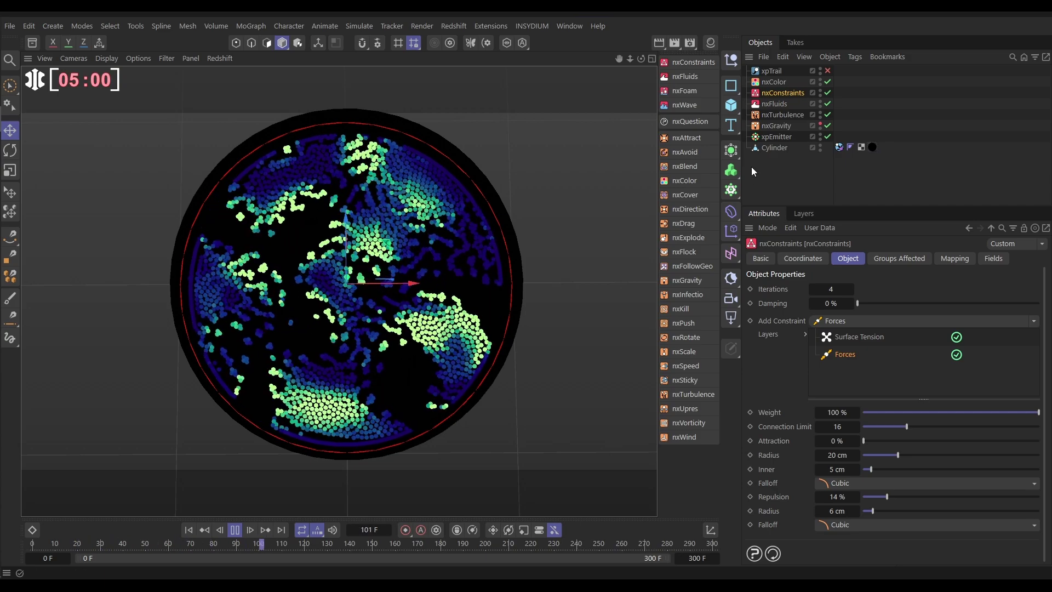
{"action": "left_click", "coordinate": [770, 166]}
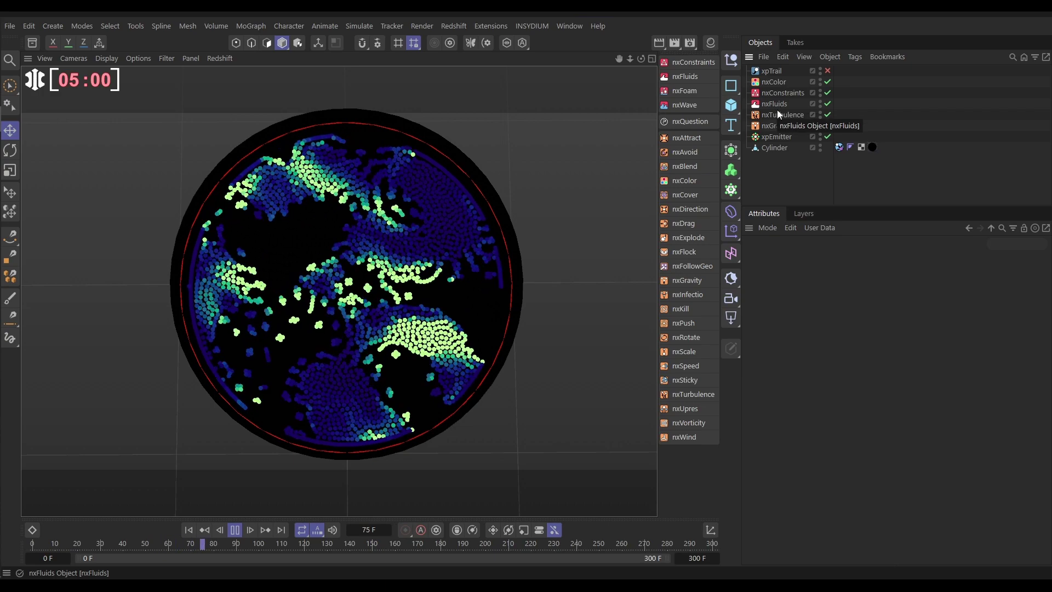
{"action": "left_click", "coordinate": [839, 147]}
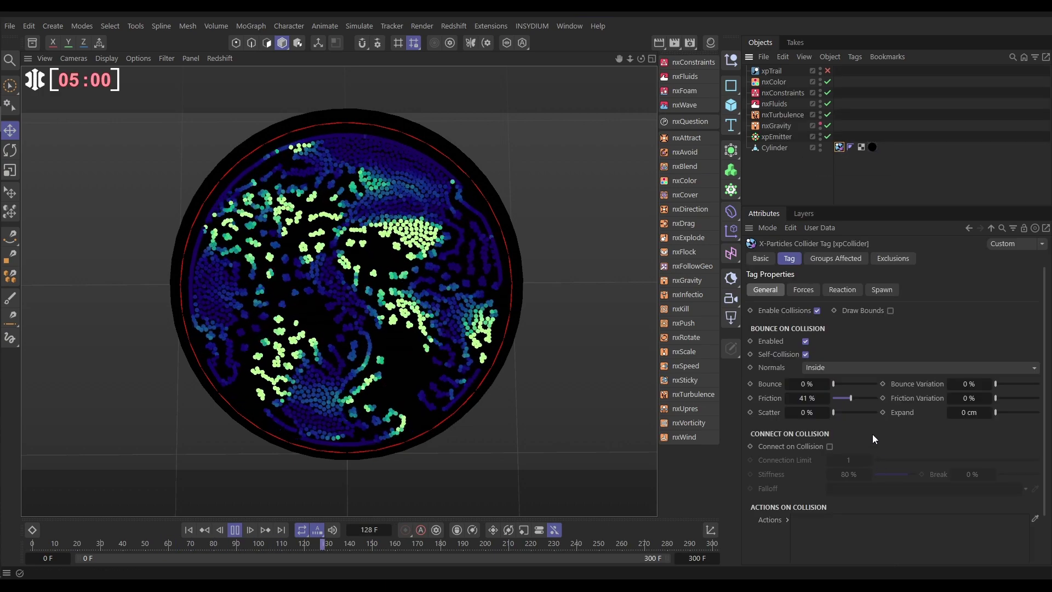